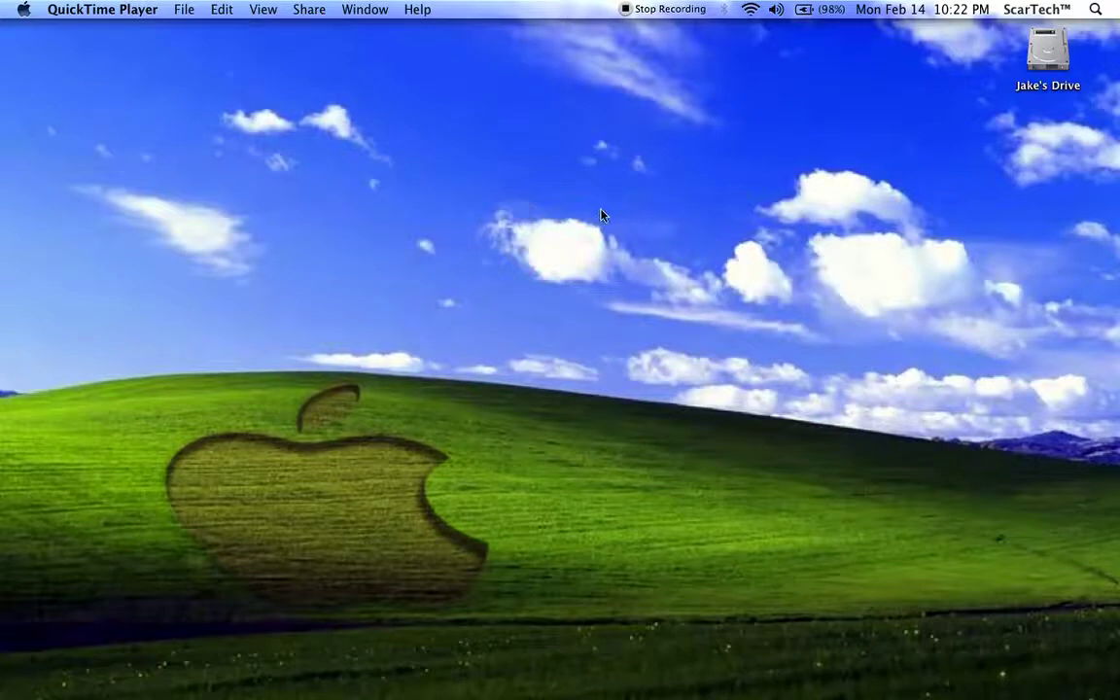
- Launch MediaShout from the Dock to open an empty Untitled presentation
mouse_move(724, 692)
mouse_move(600, 680)
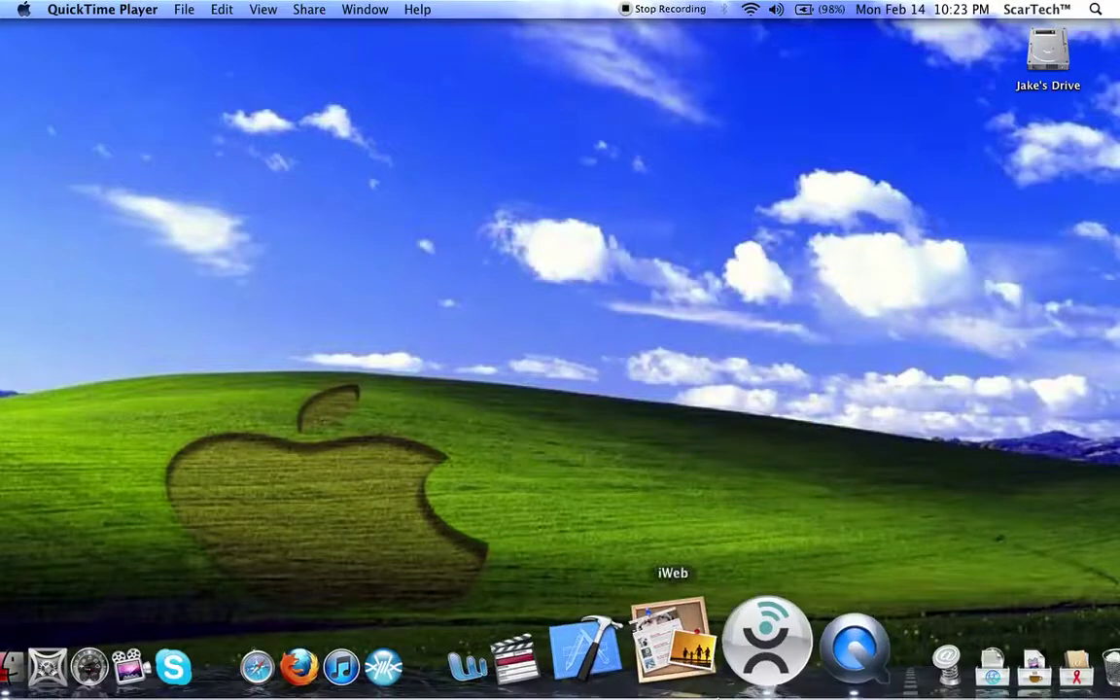
left_click(737, 644)
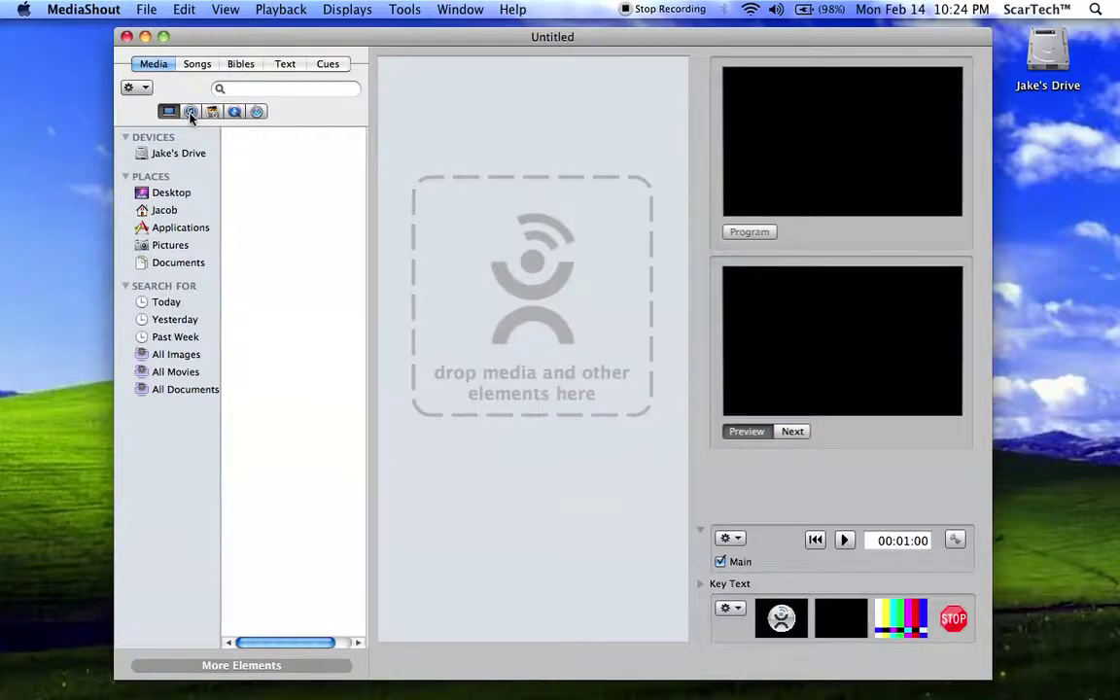
left_click(191, 112)
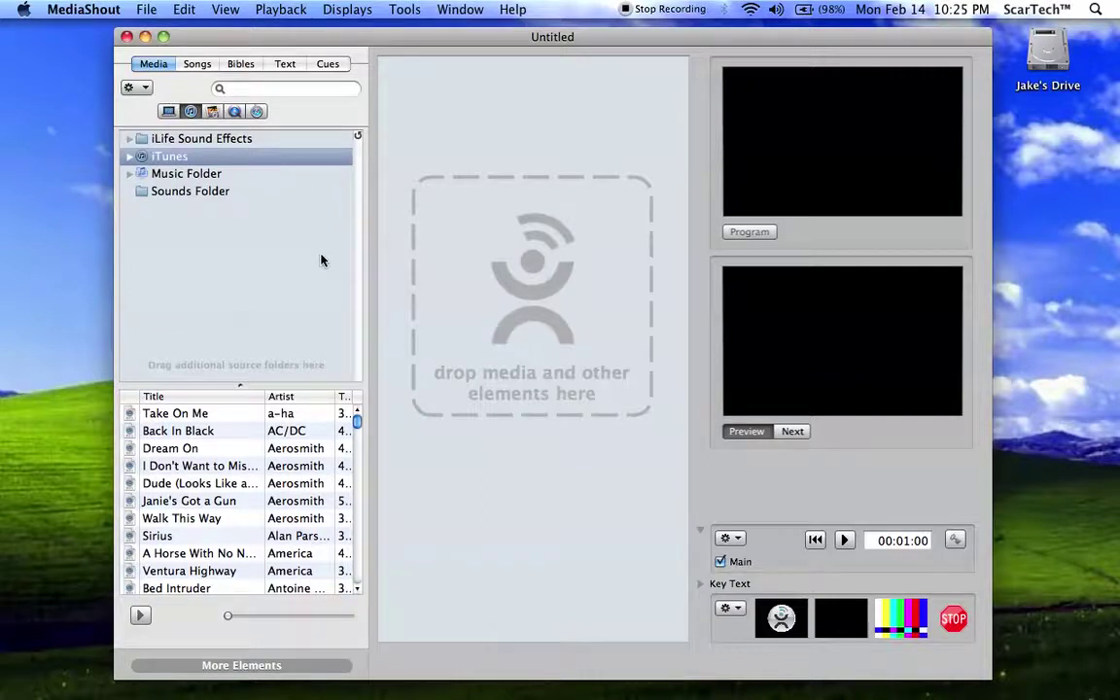
left_click(195, 138)
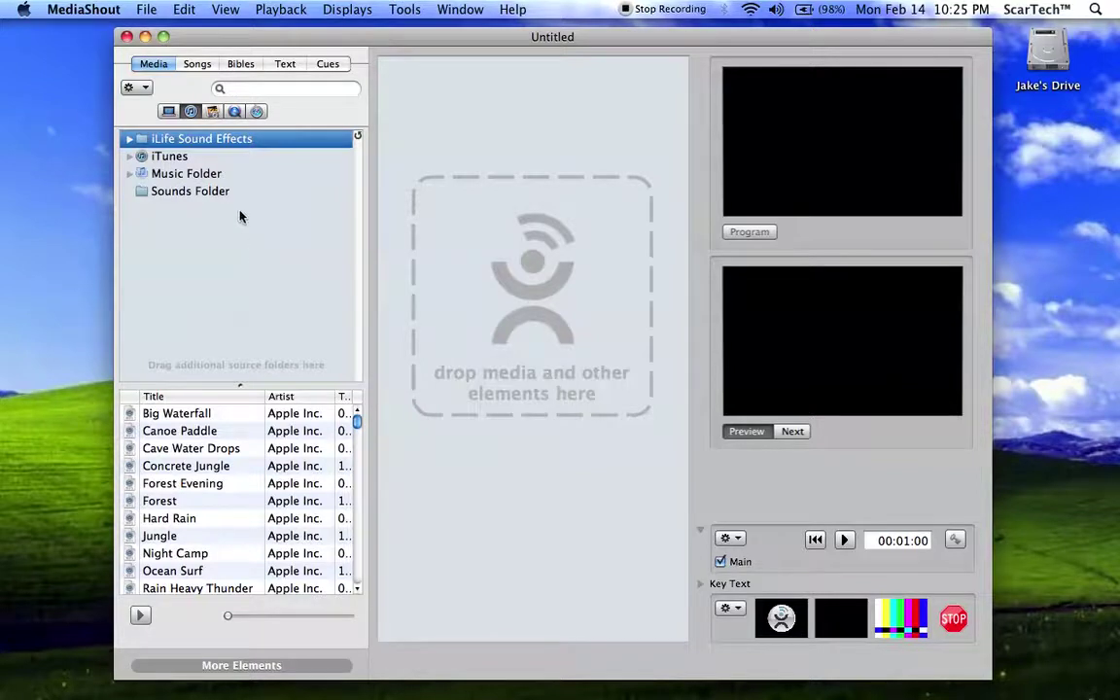
left_click(214, 113)
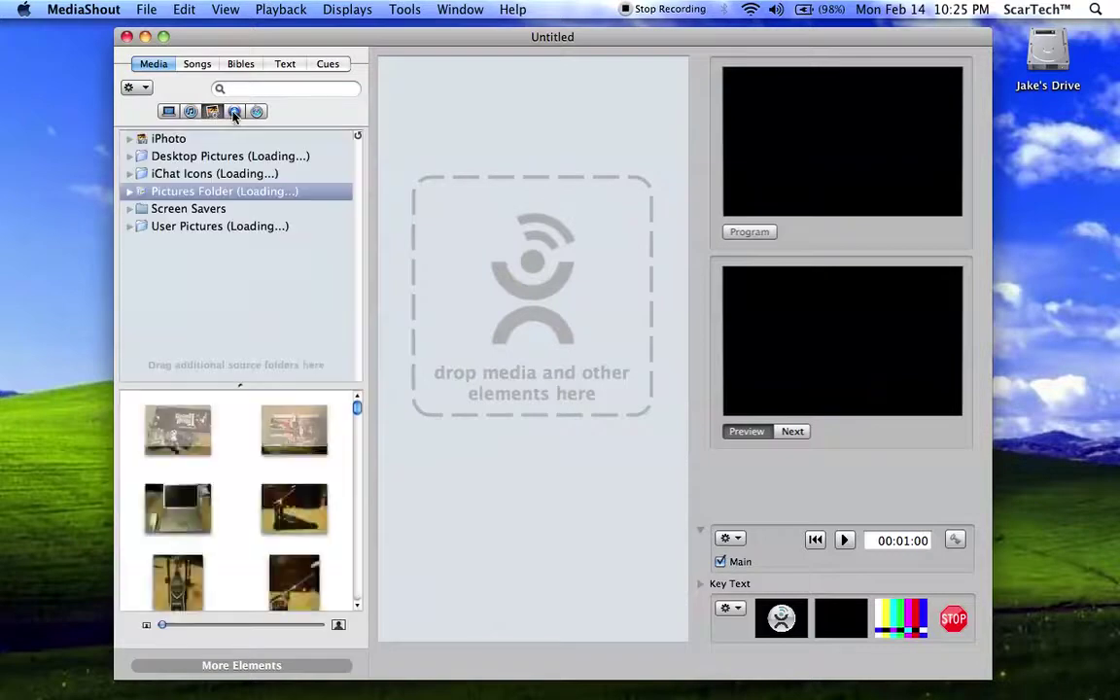
left_click(234, 113)
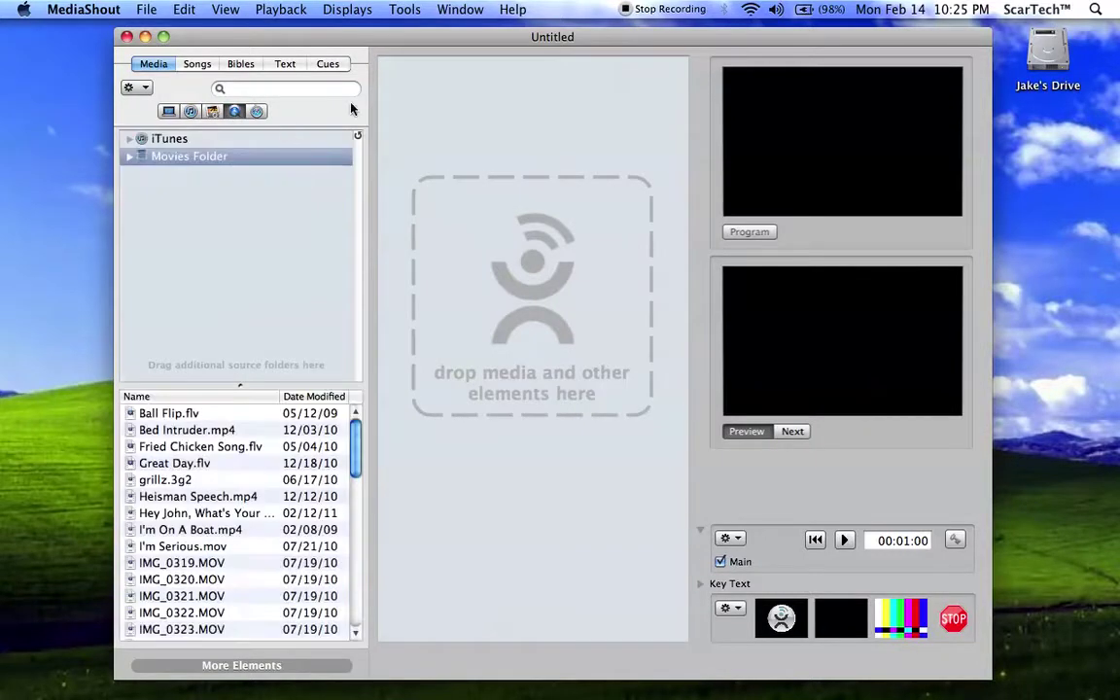
left_click(258, 112)
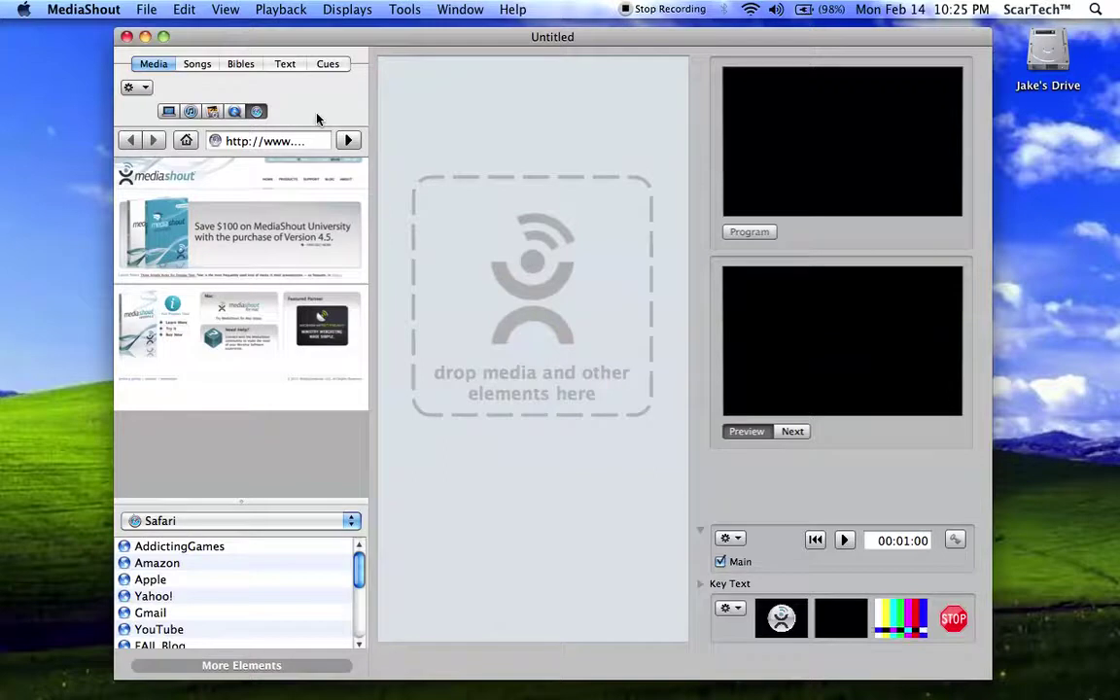
left_click(171, 113)
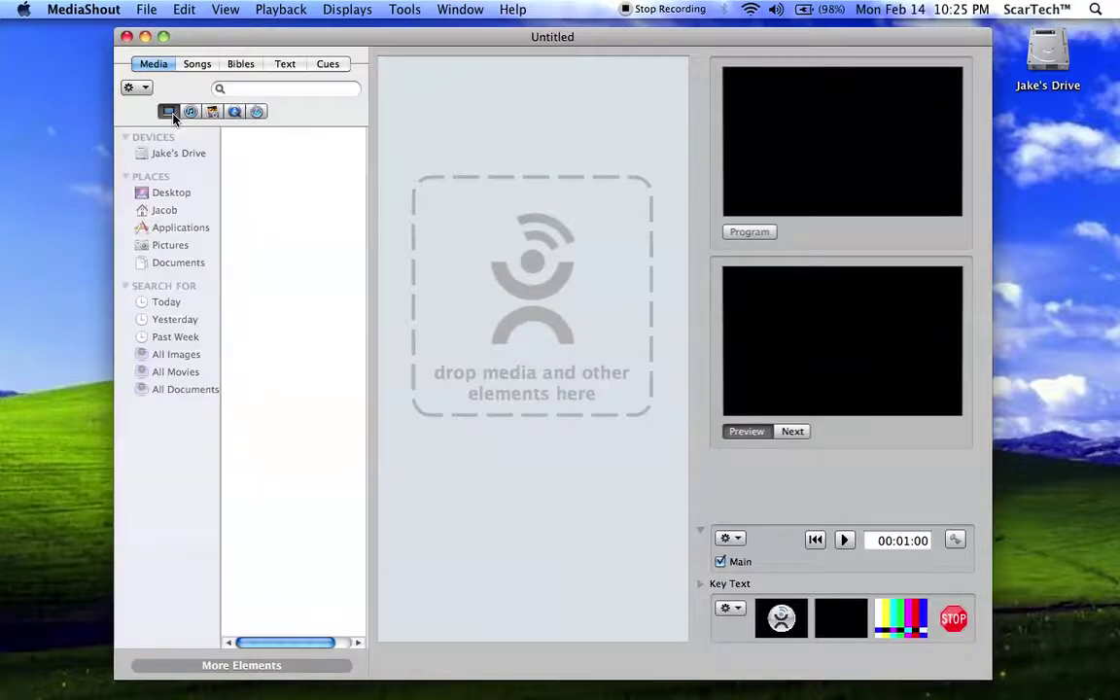
left_click(197, 63)
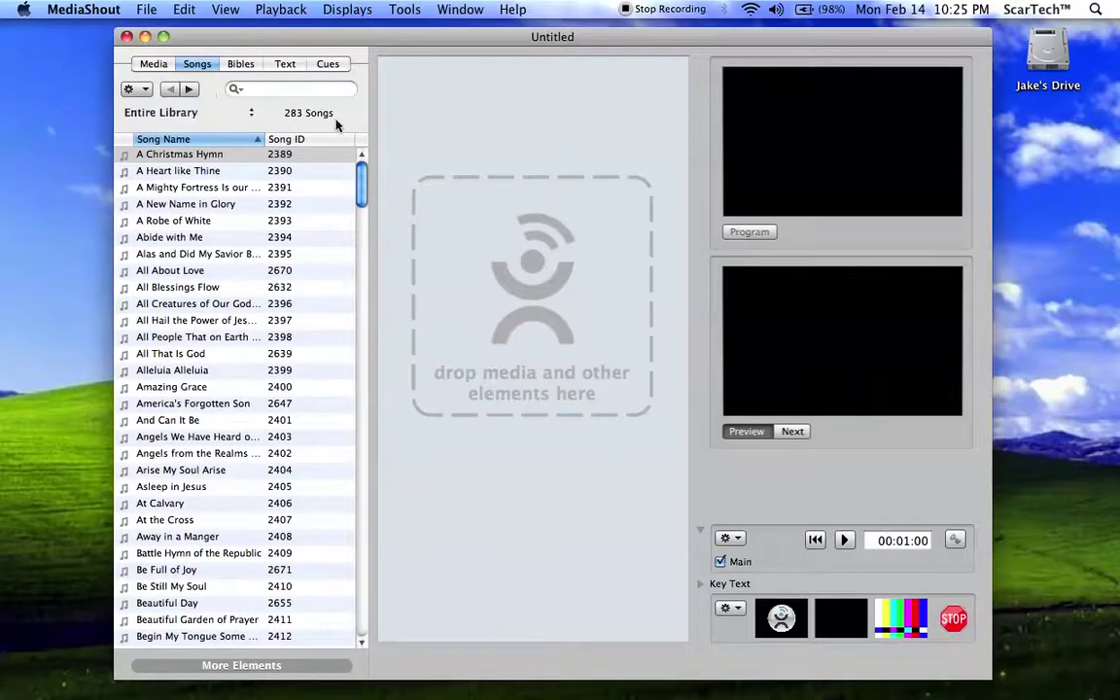
scroll(275, 270, "down", 10)
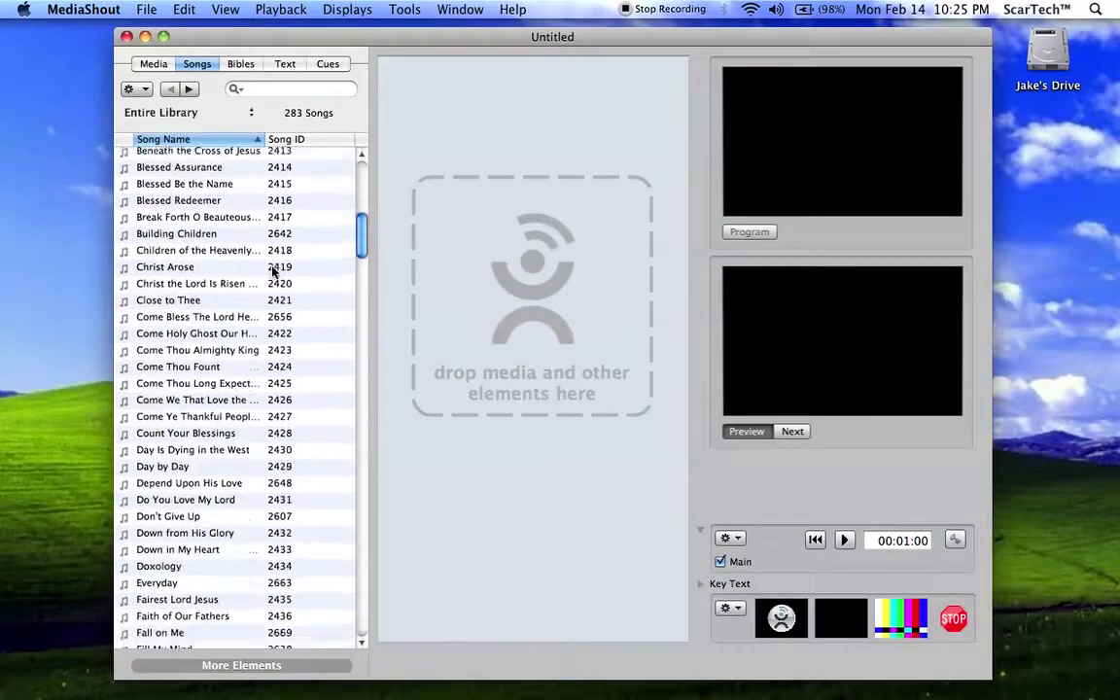
scroll(273, 272, "down", 10)
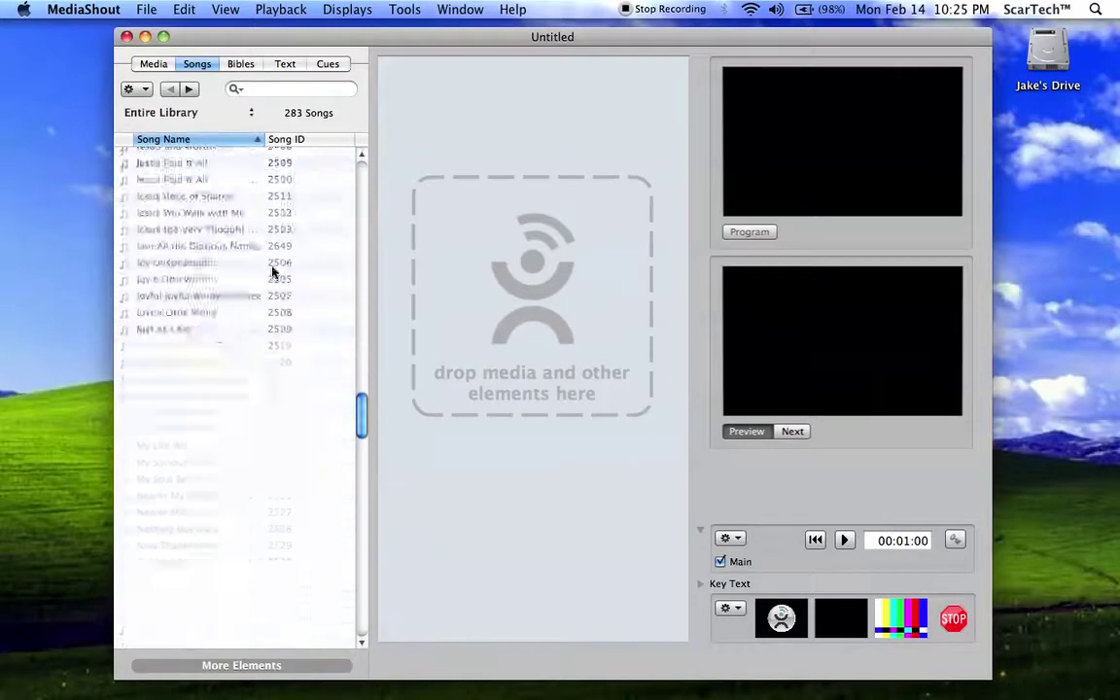
scroll(273, 273, "up", 15)
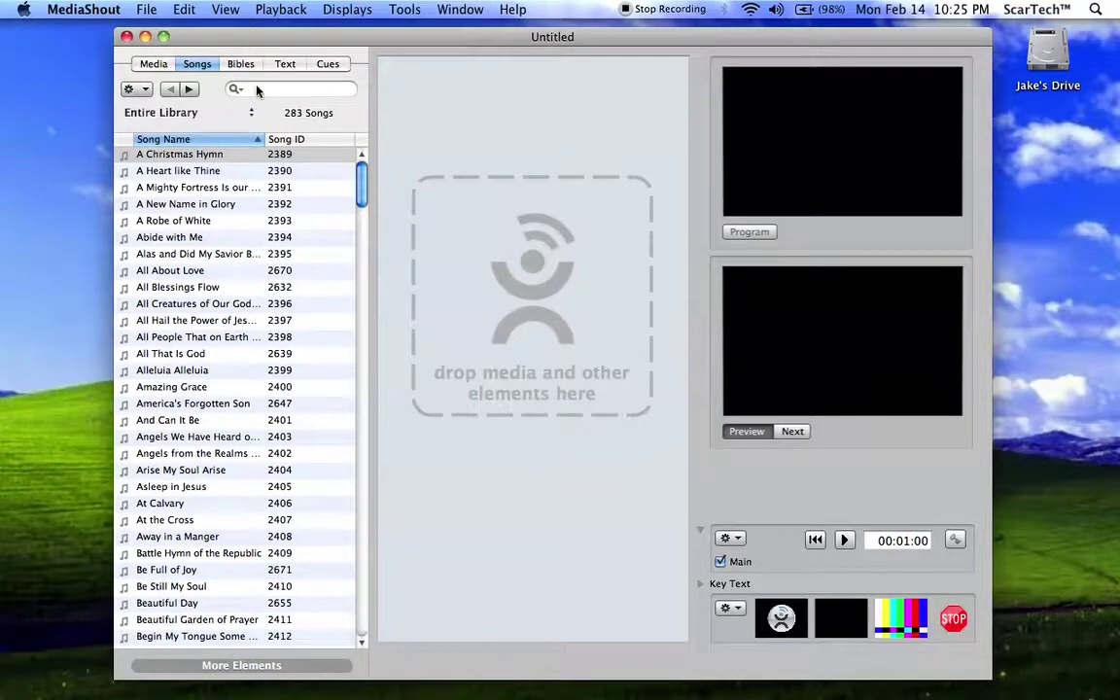
left_click(248, 68)
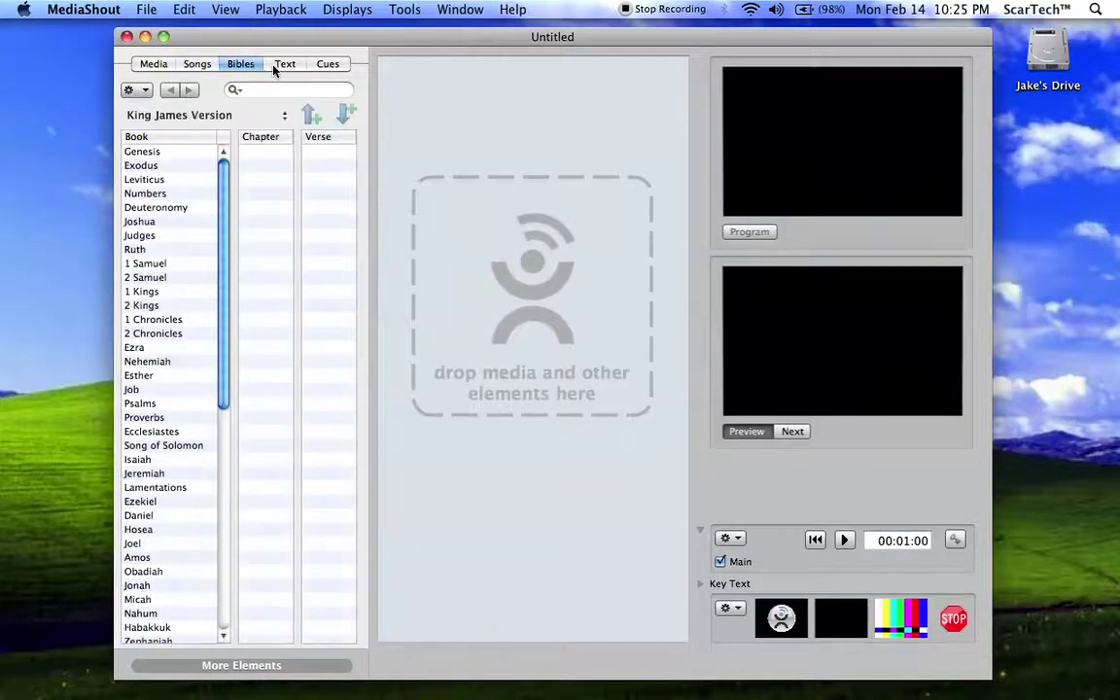
left_click(276, 66)
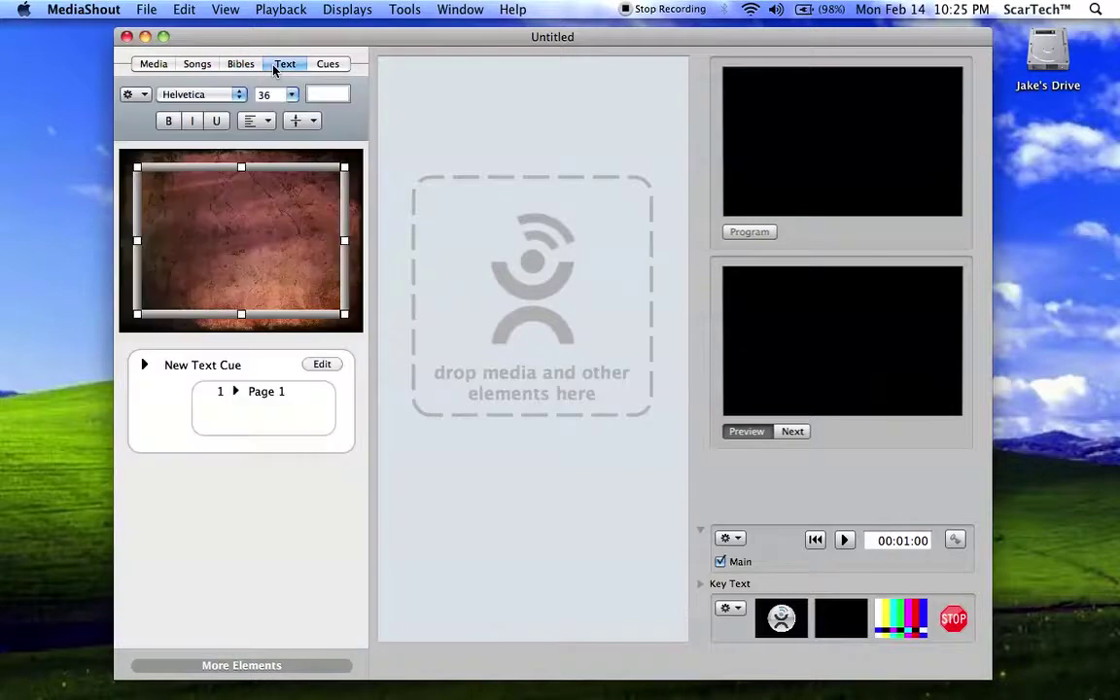
left_click(323, 64)
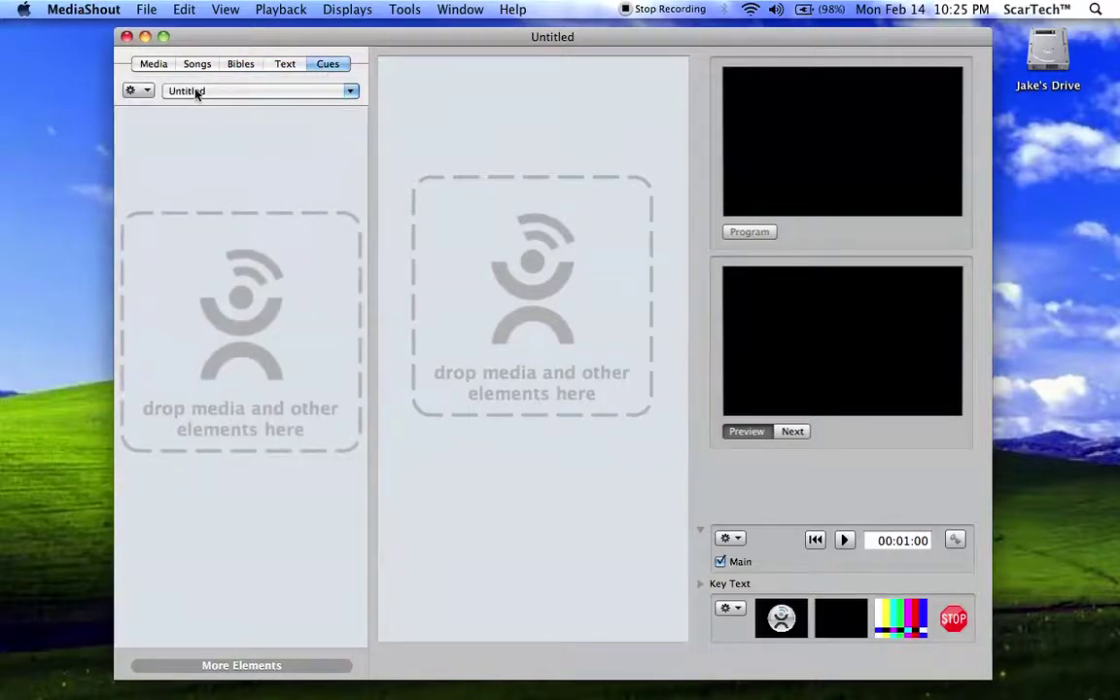
- Return to the Media browser and switch the lower monitor from Preview to Next
left_click(155, 65)
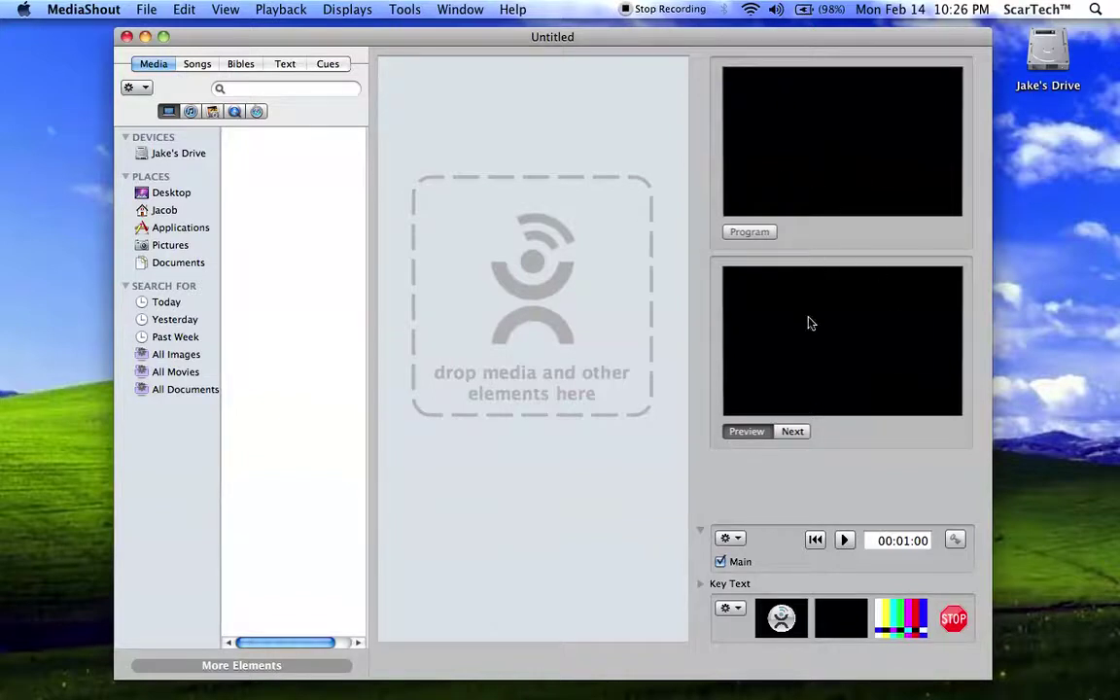
left_click(793, 431)
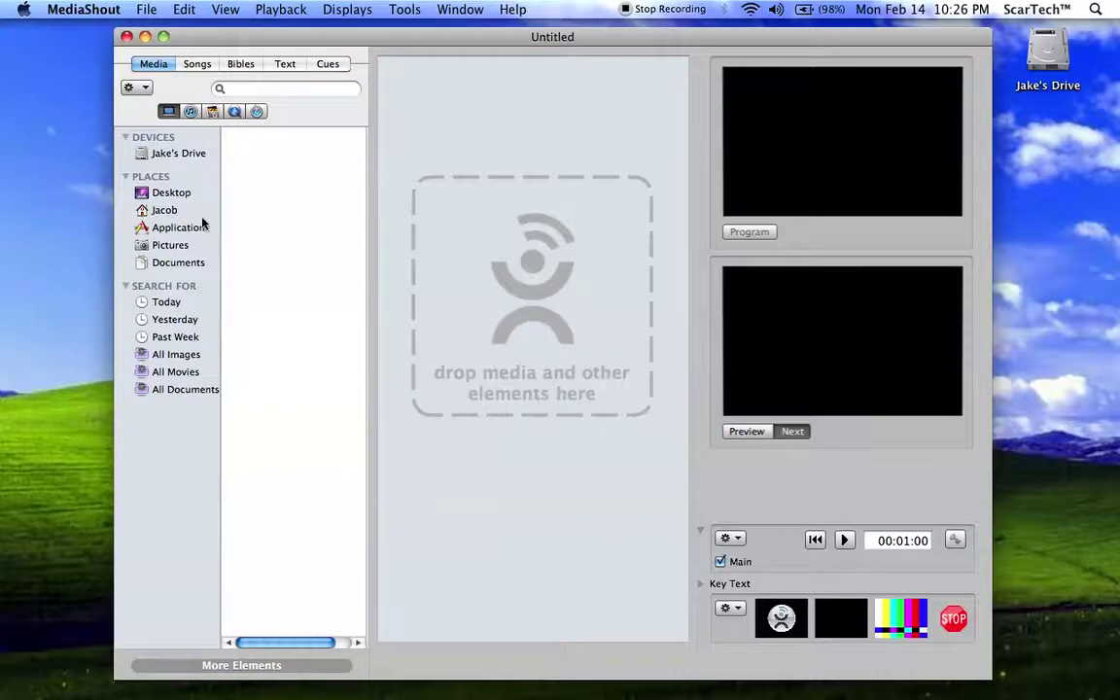
- Drag Louder Than Thunder.mp4 from iTunes Movies into the outline as cue 1, checking its Cue Editor
left_click(234, 111)
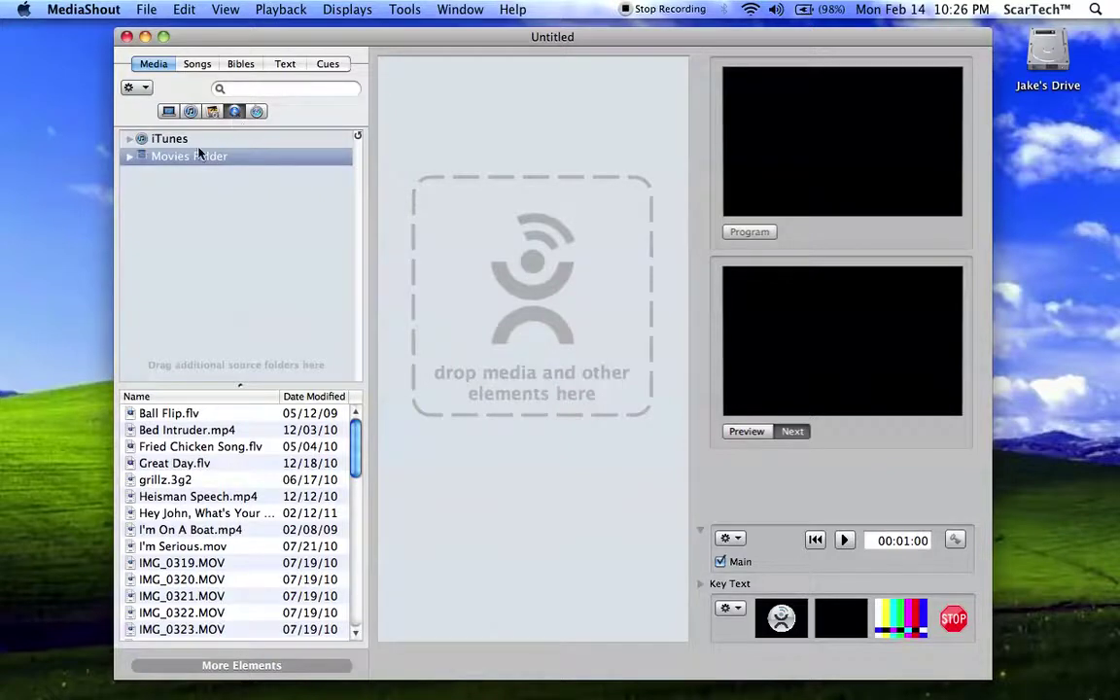
left_click(148, 139)
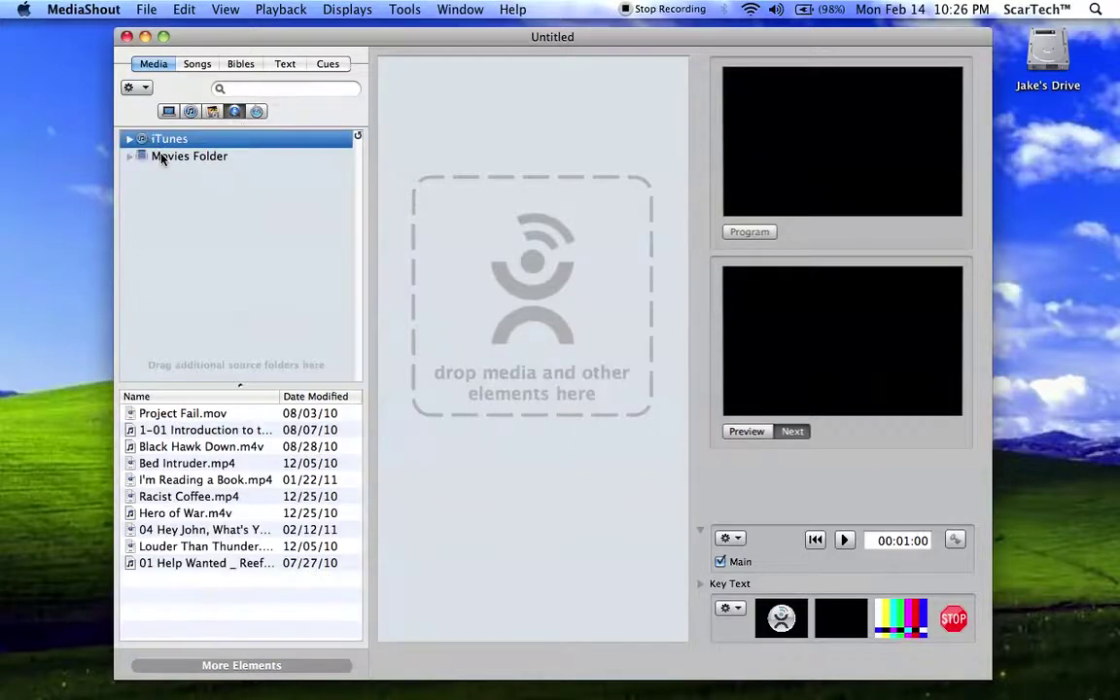
left_click(163, 157)
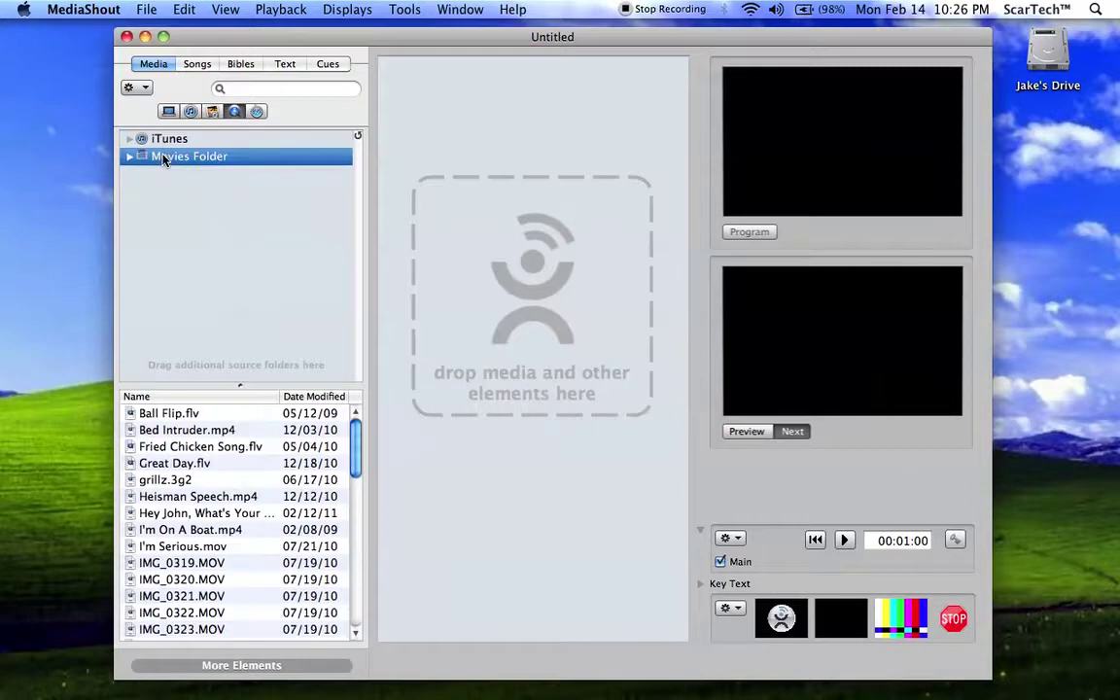
left_click(253, 143)
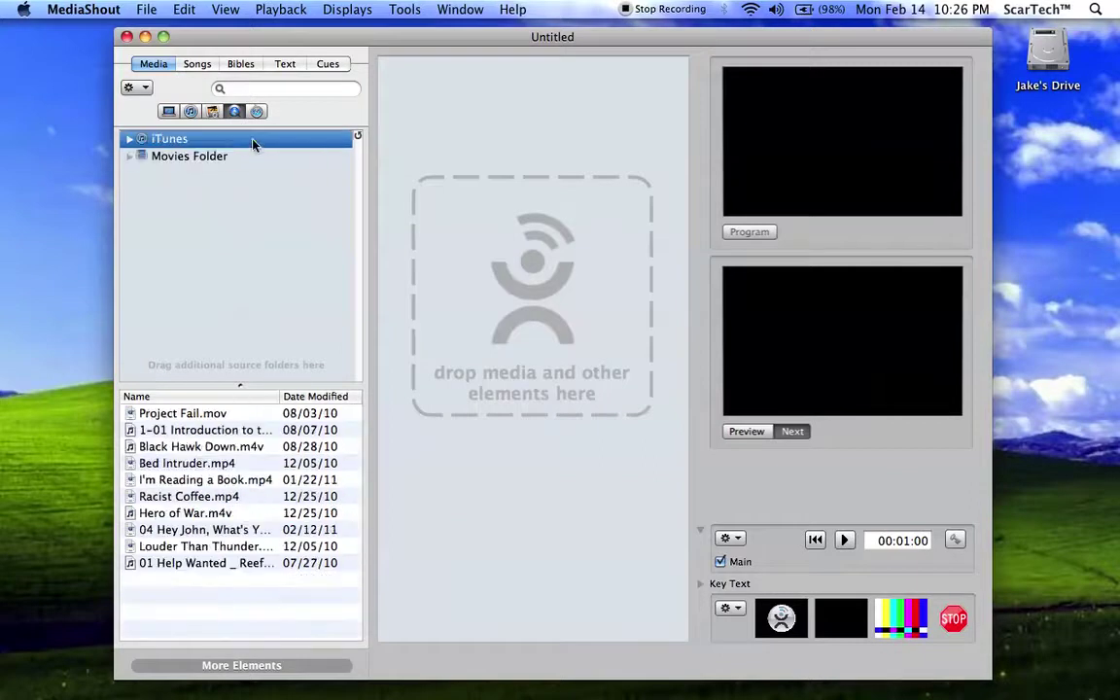
left_click(243, 550)
left_click(243, 563, "shift")
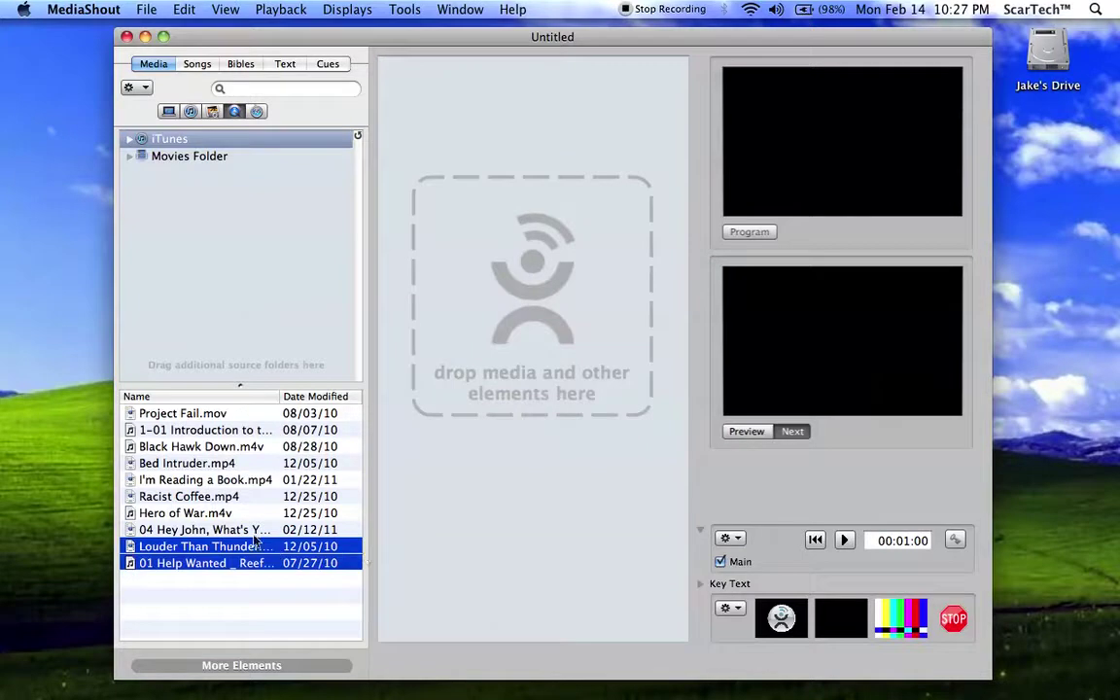
left_click(243, 530)
left_click_drag(224, 546, 505, 387)
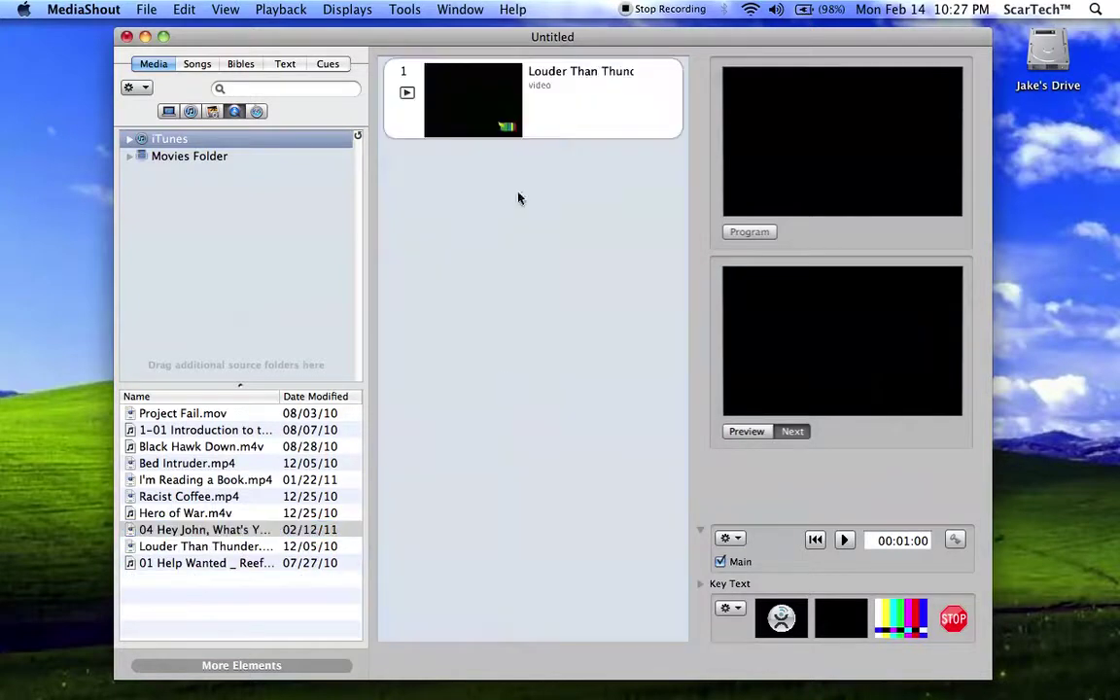
mouse_move(587, 89)
left_click(655, 128)
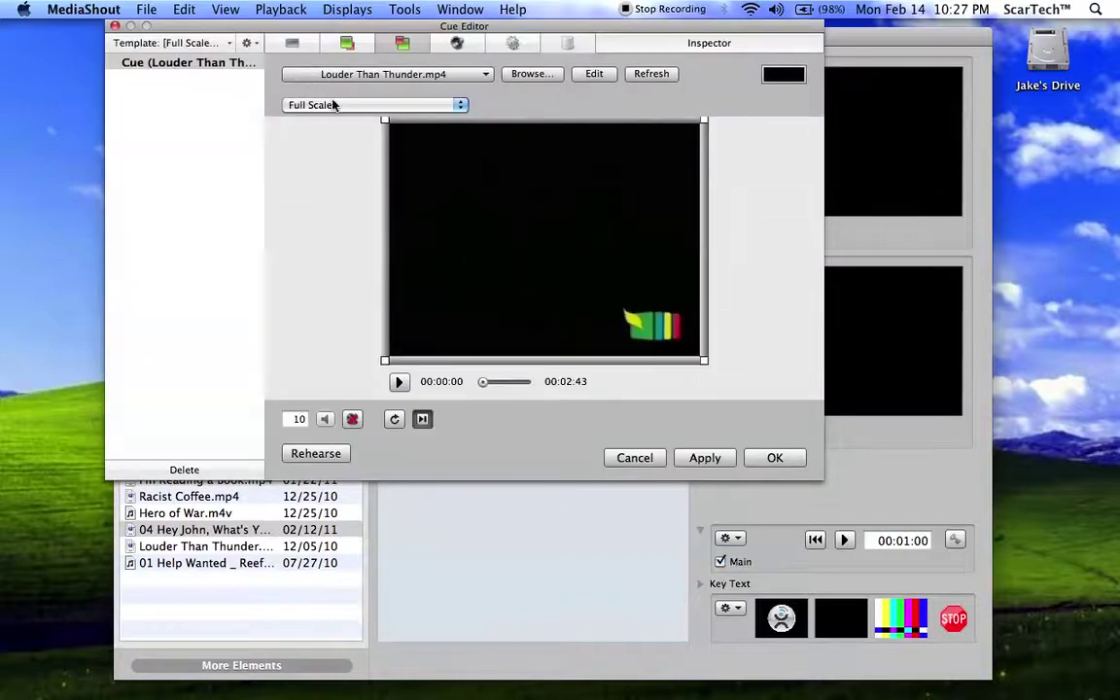
left_click(115, 28)
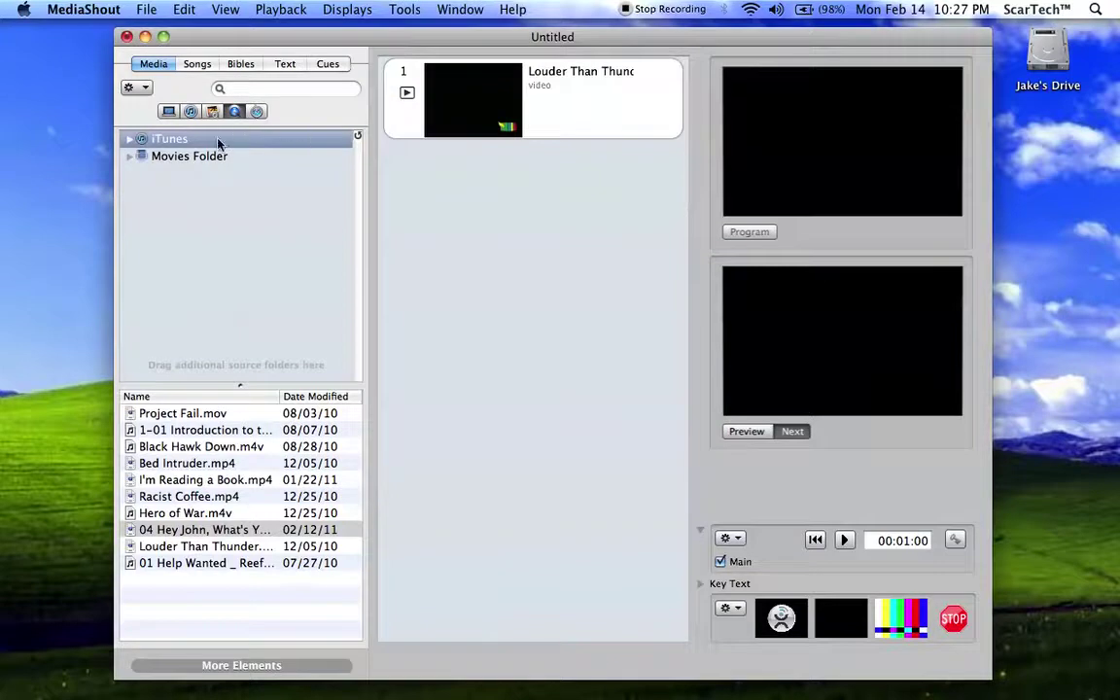
- Add the cross 2 image and the iTunes song 03 Parachute as cues 2 and 3
left_click(213, 111)
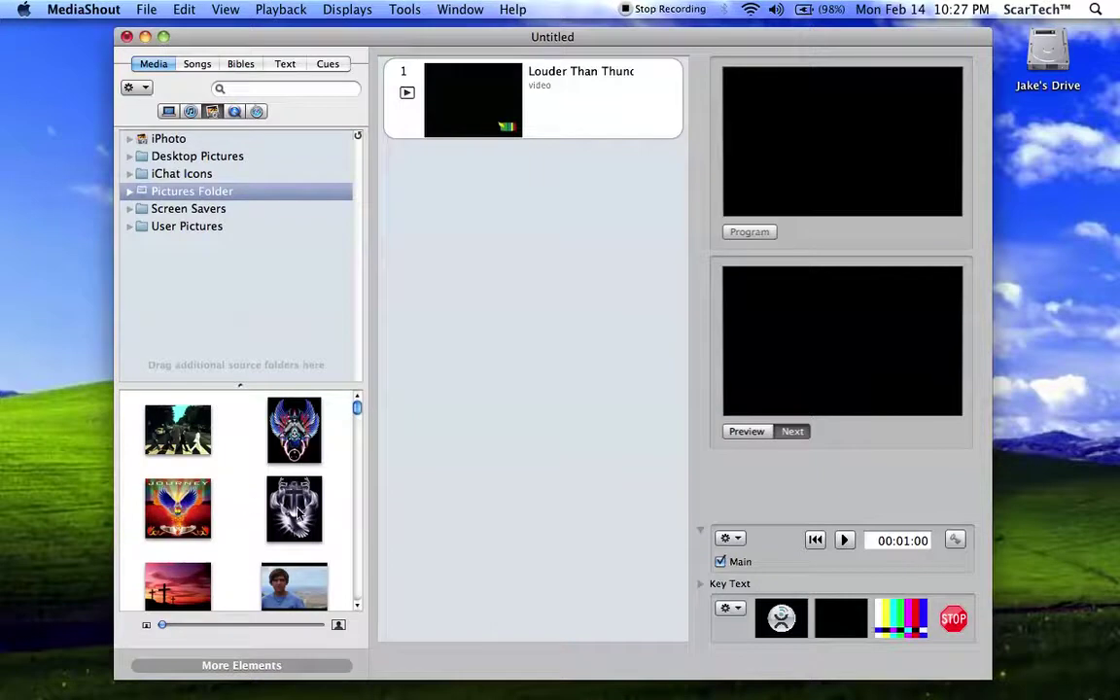
left_click_drag(272, 476, 567, 311)
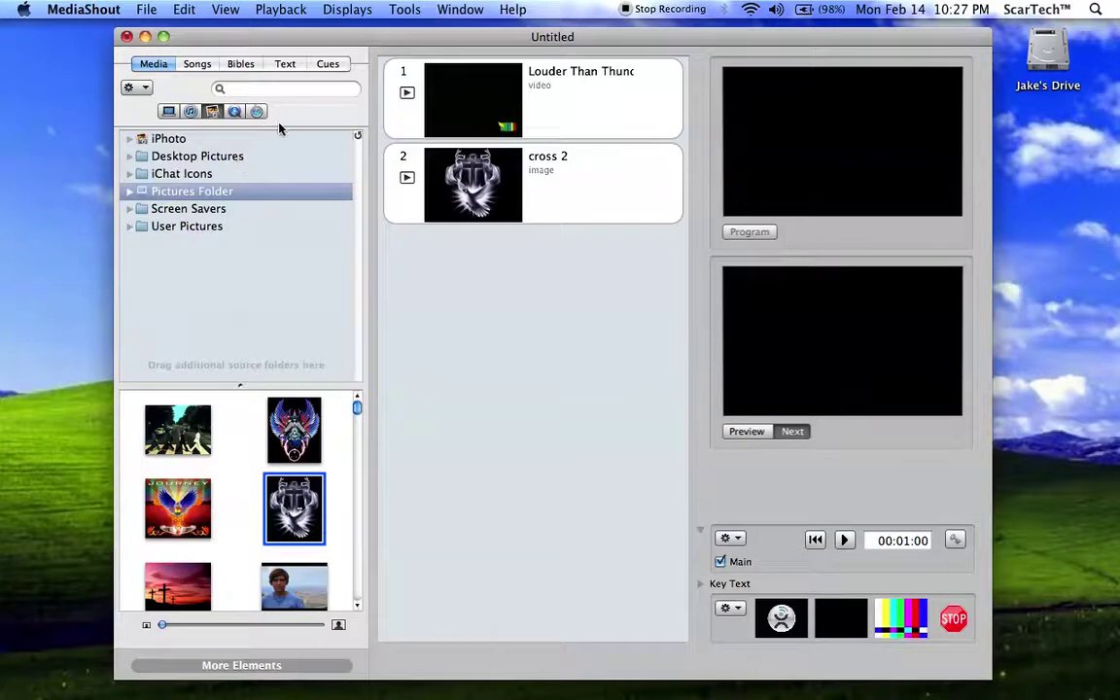
left_click(191, 111)
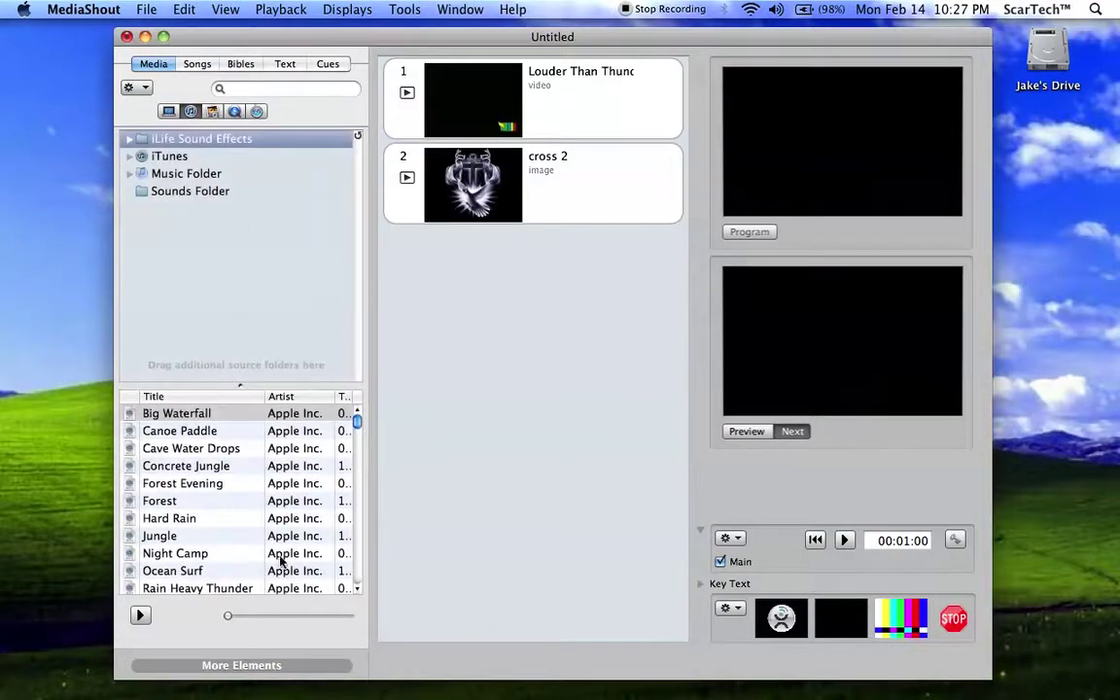
left_click(190, 156)
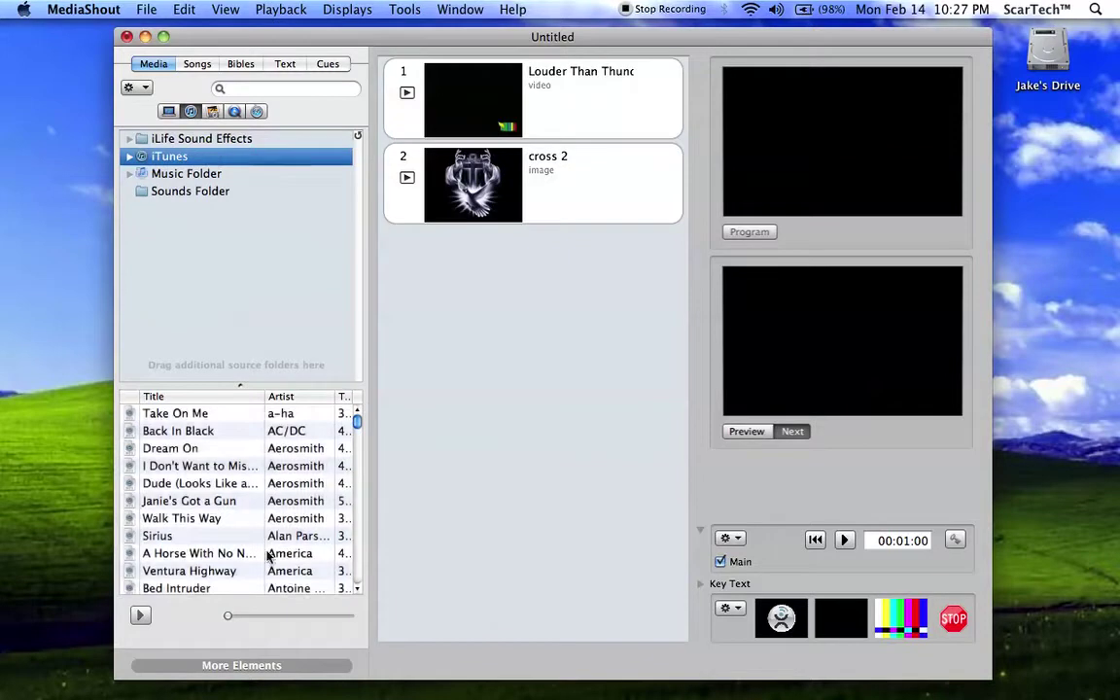
scroll(268, 554, "down", 15)
scroll(268, 552, "up", 3)
scroll(268, 554, "up", 10)
scroll(267, 554, "up", 10)
scroll(267, 554, "up", 4)
scroll(250, 540, "down", 10)
scroll(250, 545, "down", 7)
scroll(249, 545, "up", 1)
scroll(250, 544, "down", 4)
scroll(250, 545, "up", 6)
left_click(174, 536)
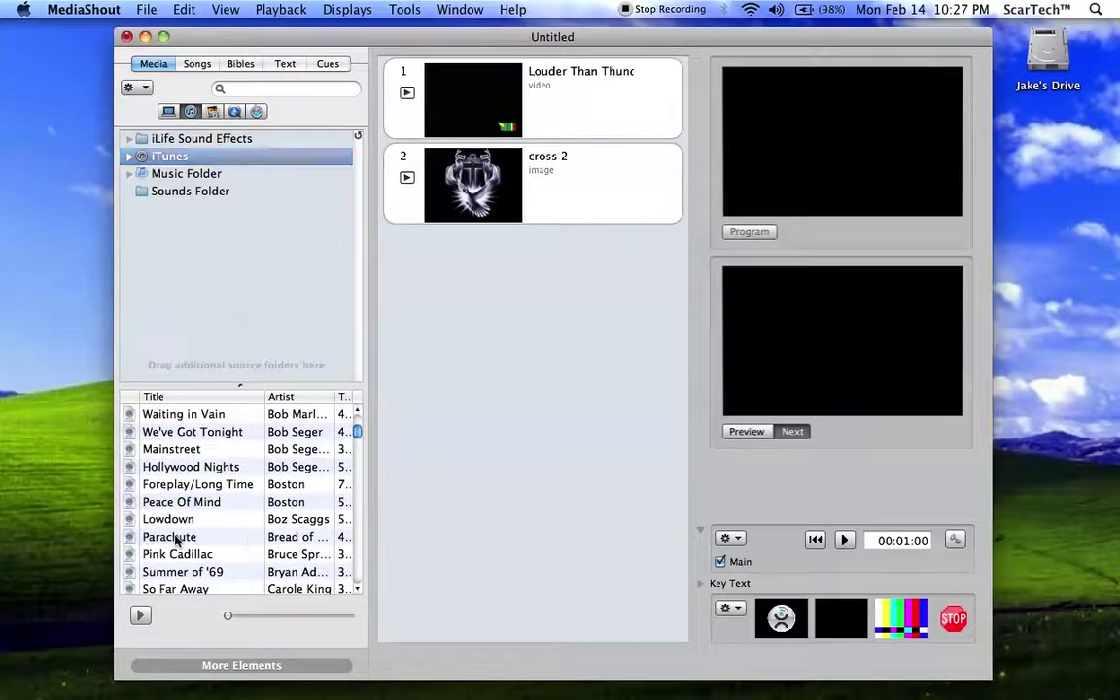
left_click_drag(195, 537, 506, 388)
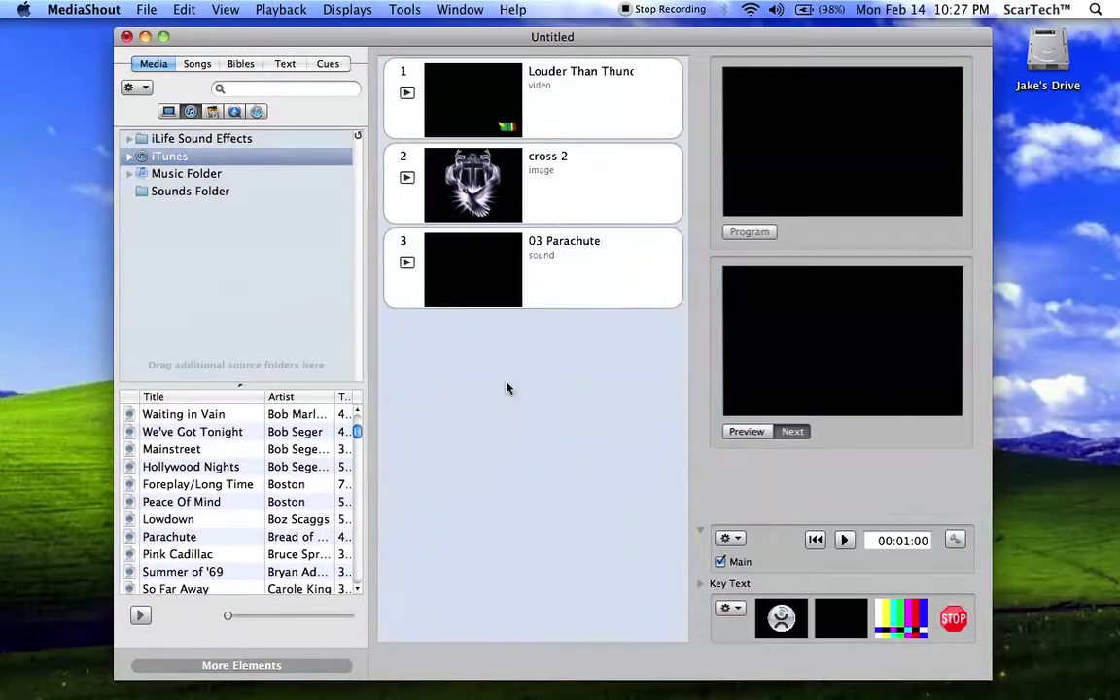
left_click(228, 139)
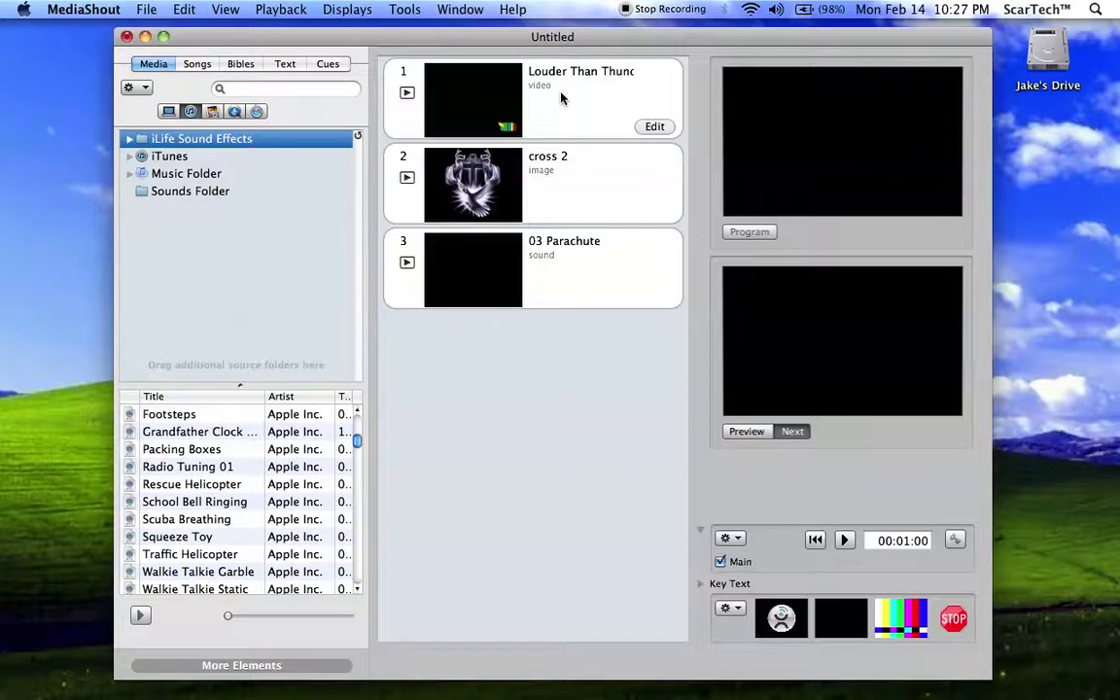
- Play the Louder Than Thunder video cue in Program at lower volume, stop it, then replay it
left_click(409, 100)
key("XF86AudioLowerVolume")
key("XF86AudioLowerVolume")
key("XF86AudioLowerVolume")
key("XF86AudioLowerVolume")
key("XF86AudioLowerVolume")
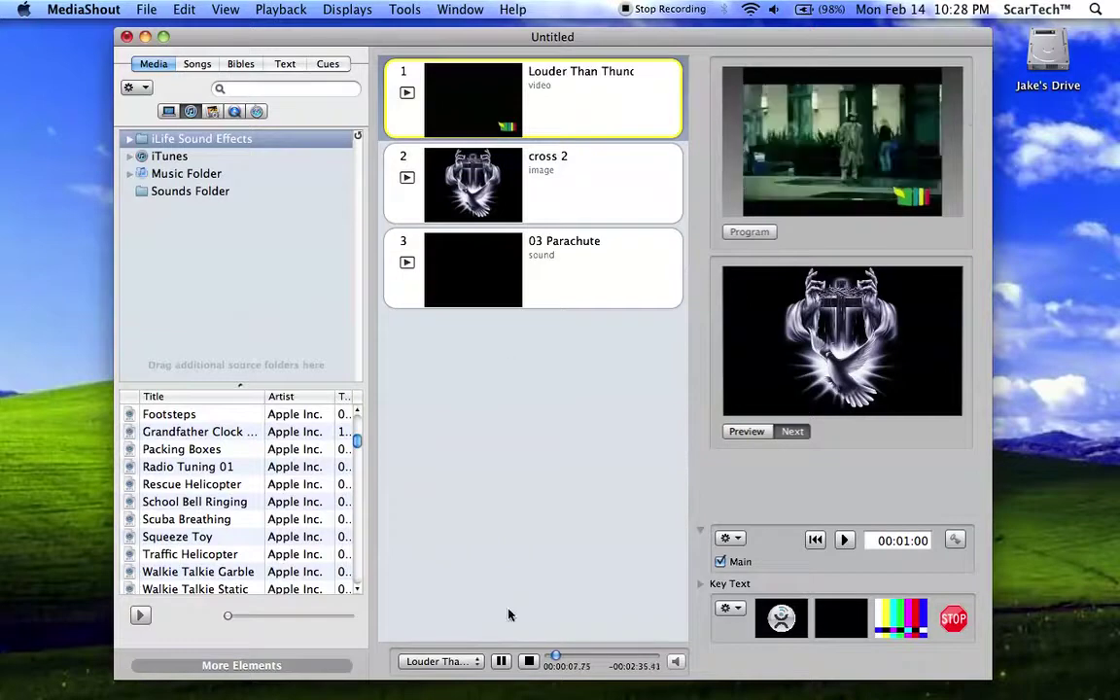
left_click(529, 662)
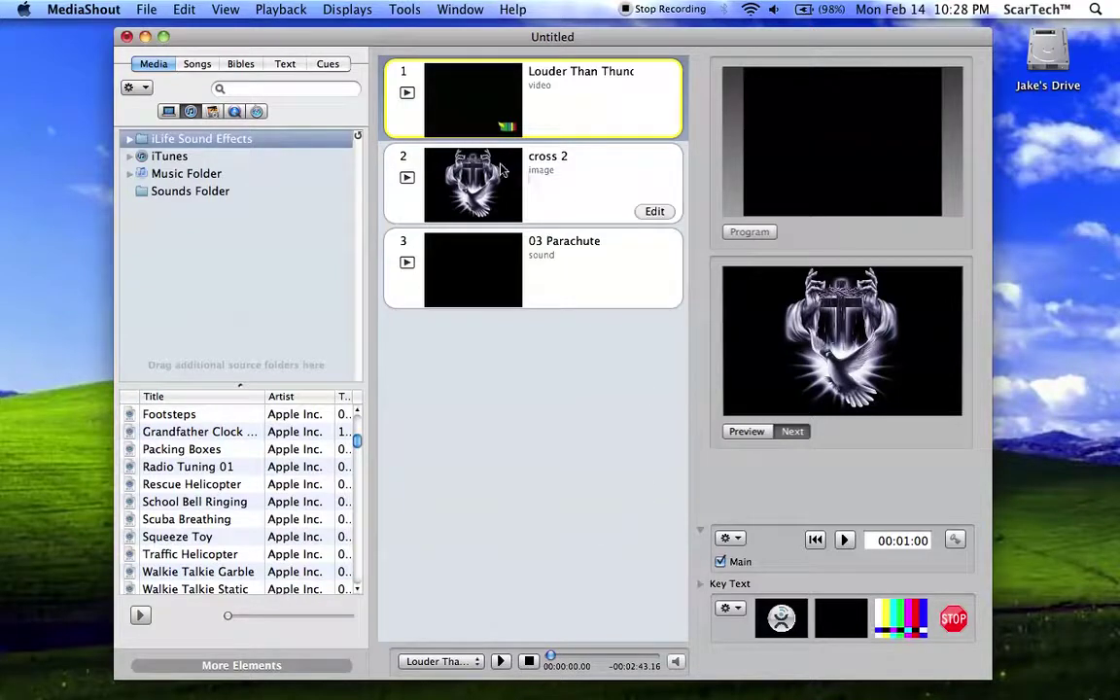
mouse_move(530, 121)
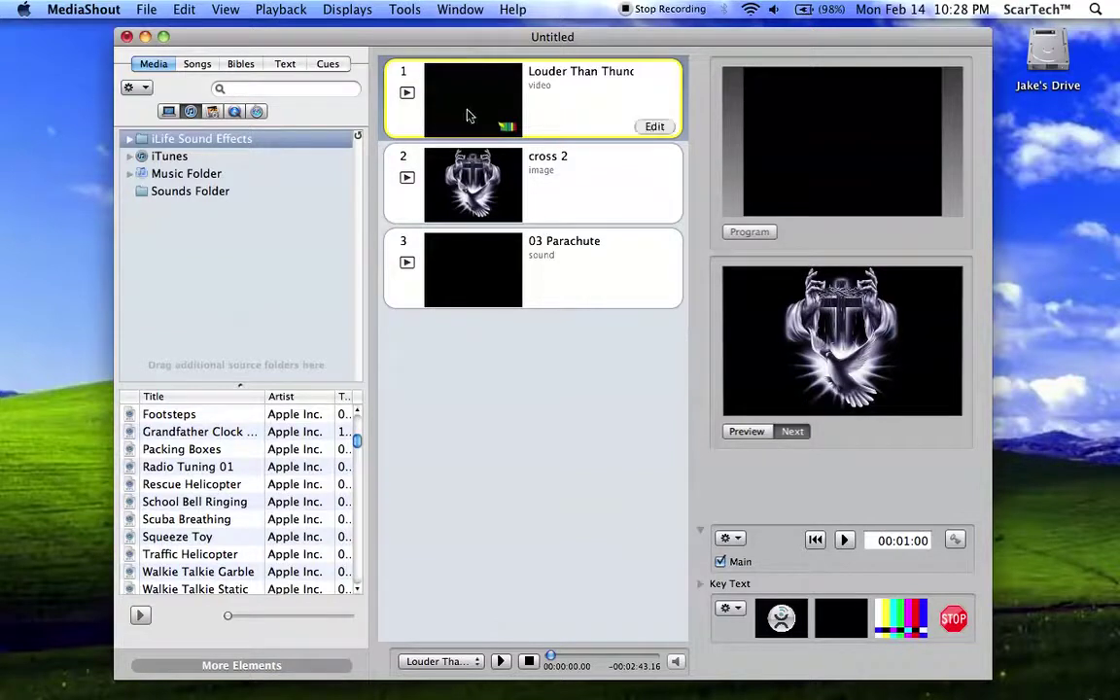
left_click(406, 93)
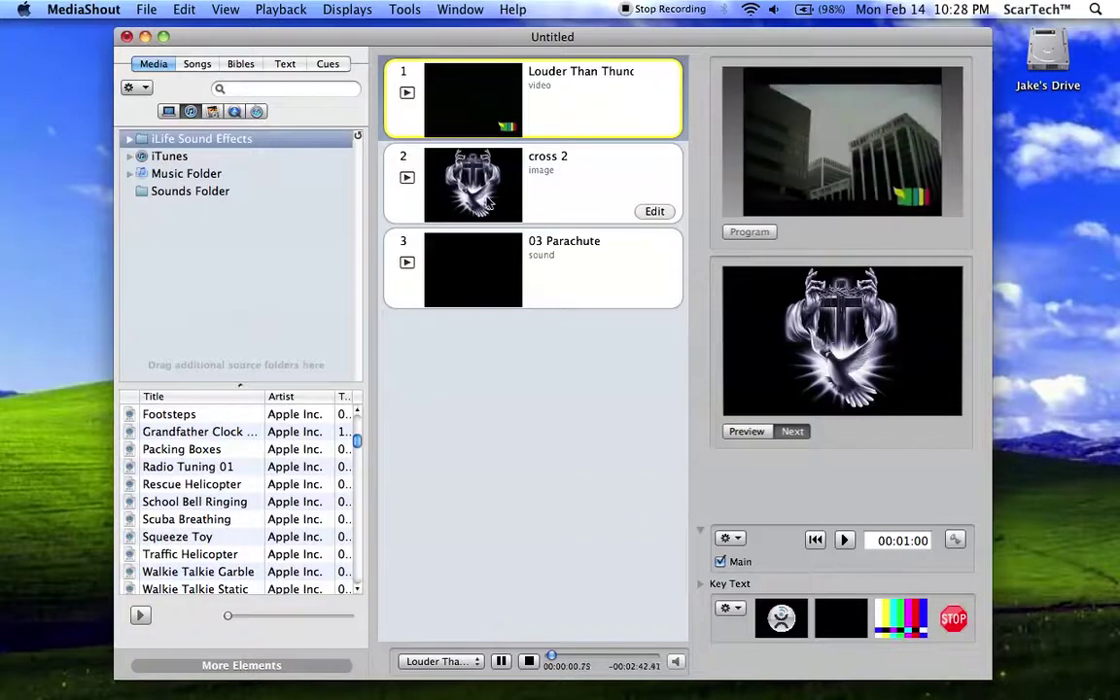
- Send cross 2 to Program, play and stop 03 Parachute, then open its Cue Editor
left_click(407, 179)
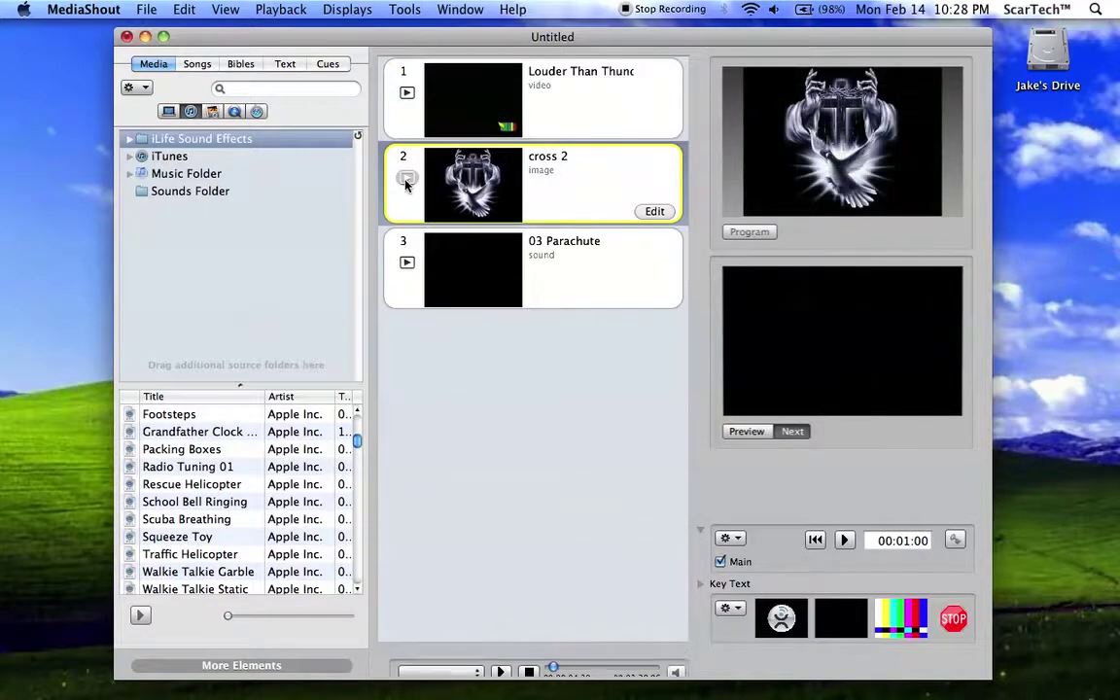
left_click(459, 282)
left_click(406, 263)
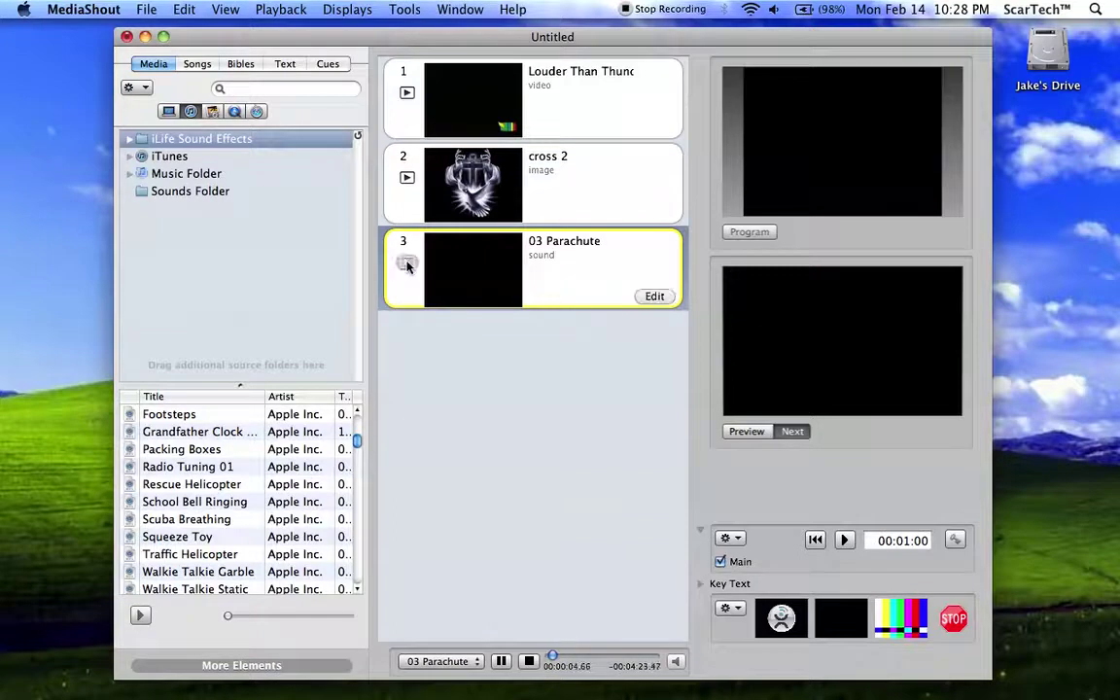
left_click(529, 661)
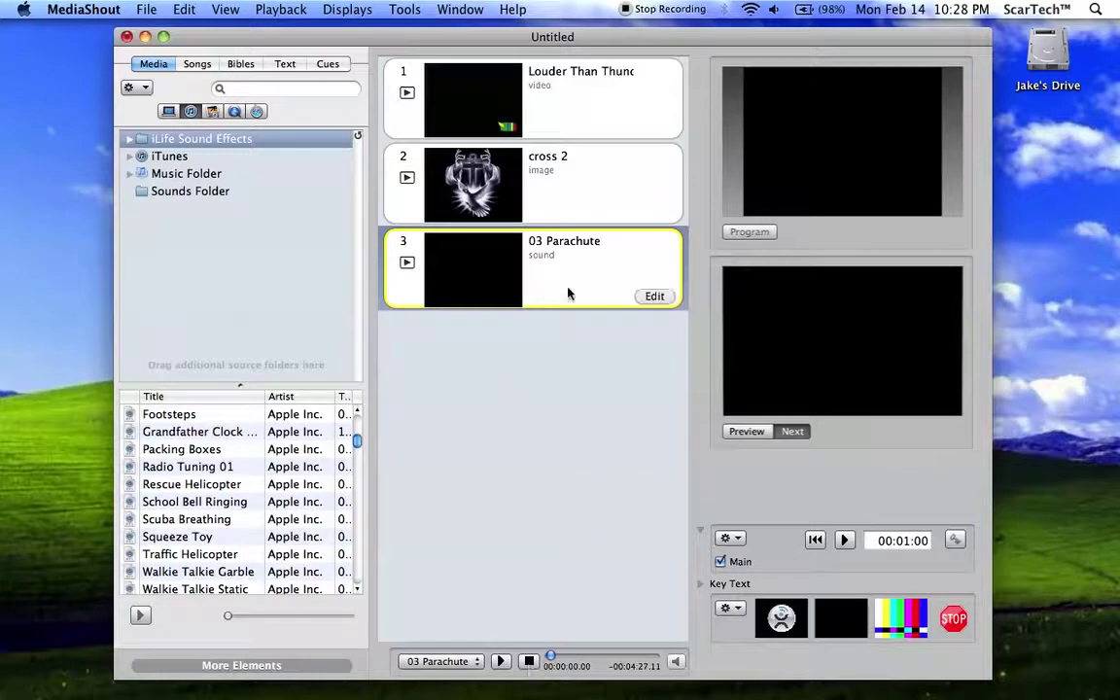
left_click(654, 297)
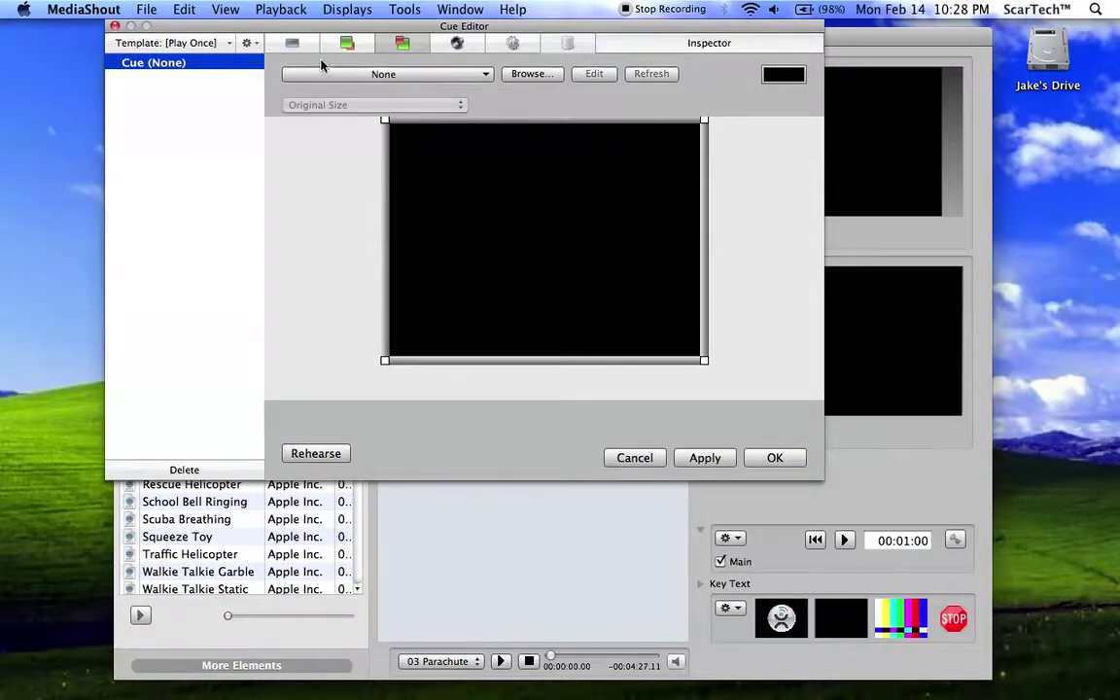
- Set cross.jpg from Pictures as the 03 Parachute cue's background and confirm with OK
left_click(384, 74)
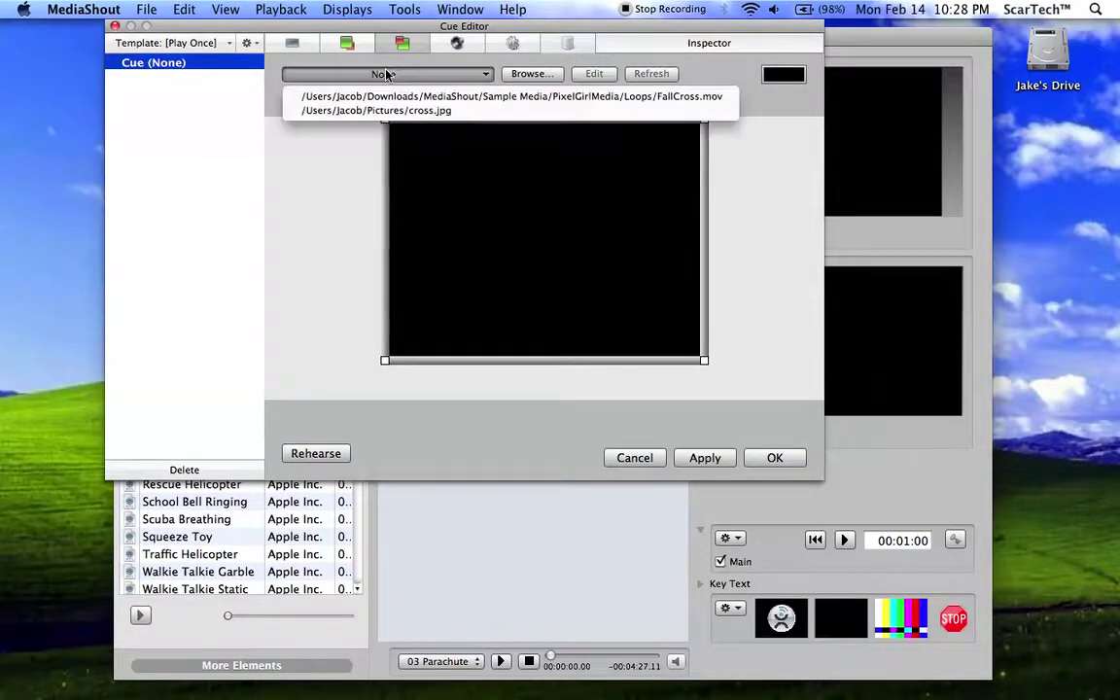
left_click(504, 117)
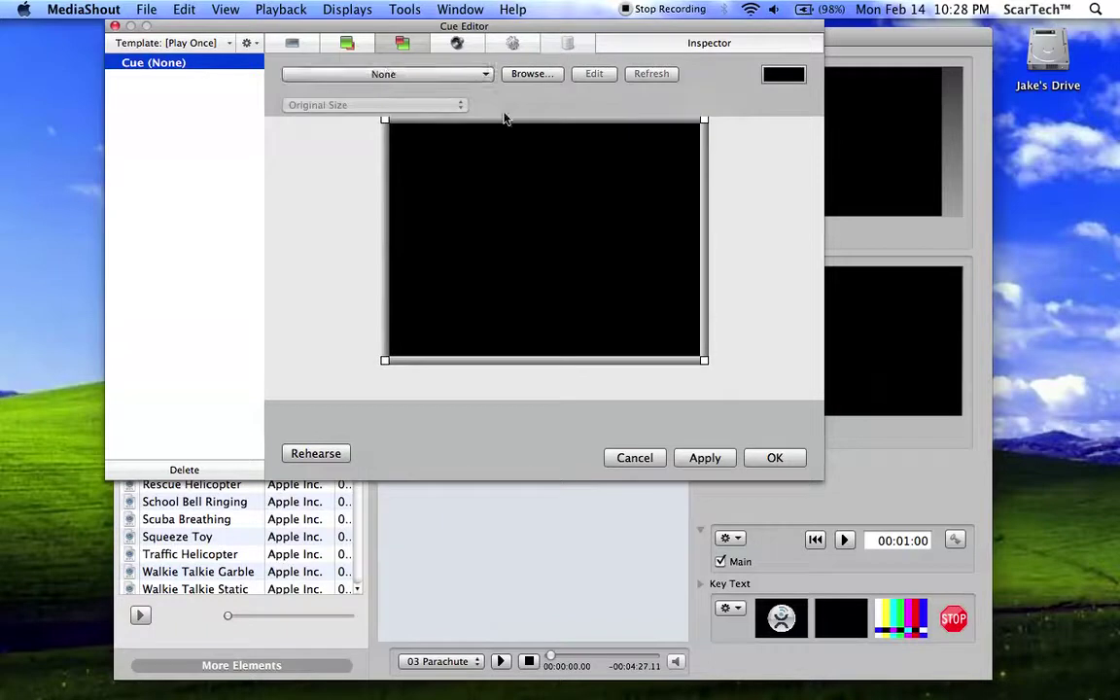
left_click_drag(438, 28, 450, 56)
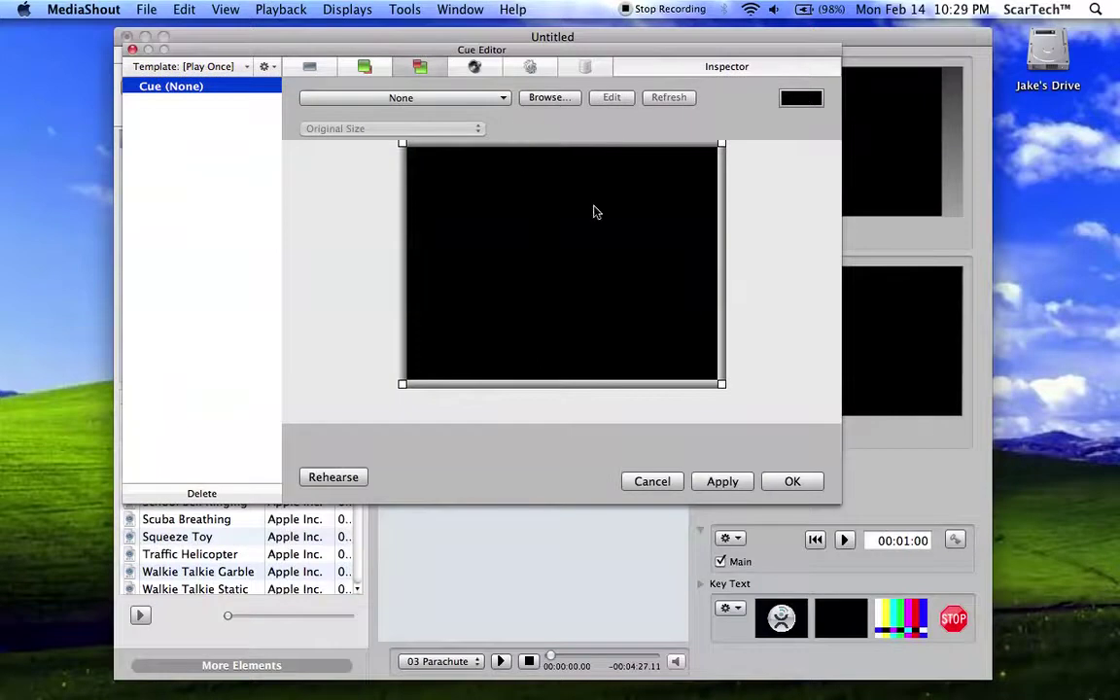
left_click(550, 98)
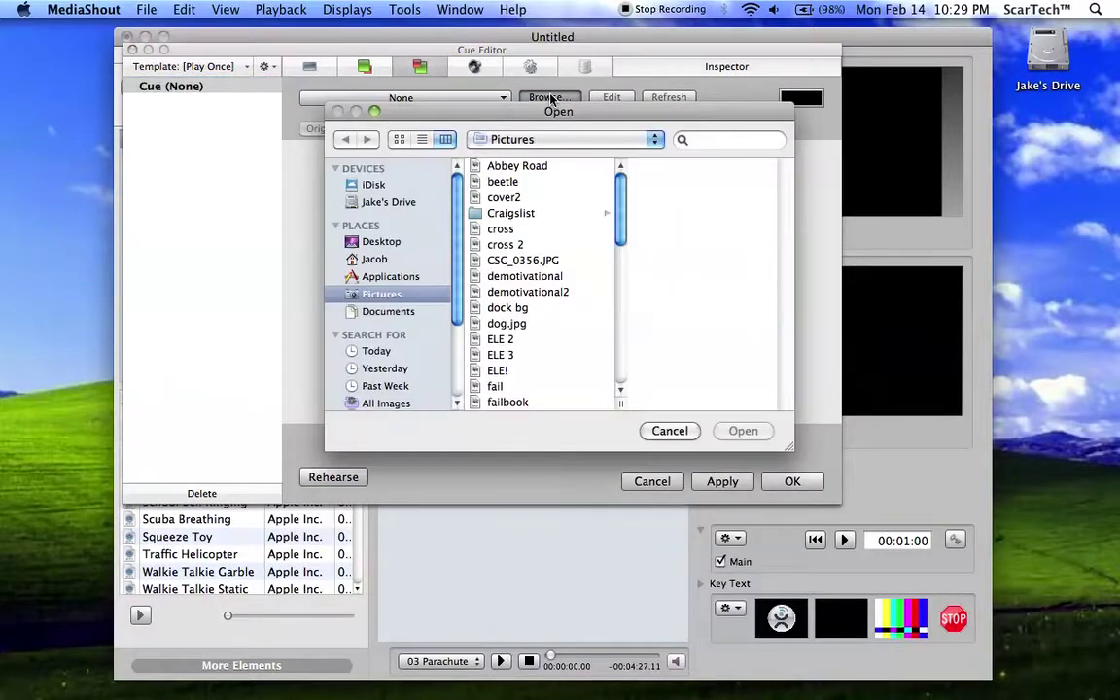
left_click(520, 231)
left_click(744, 430)
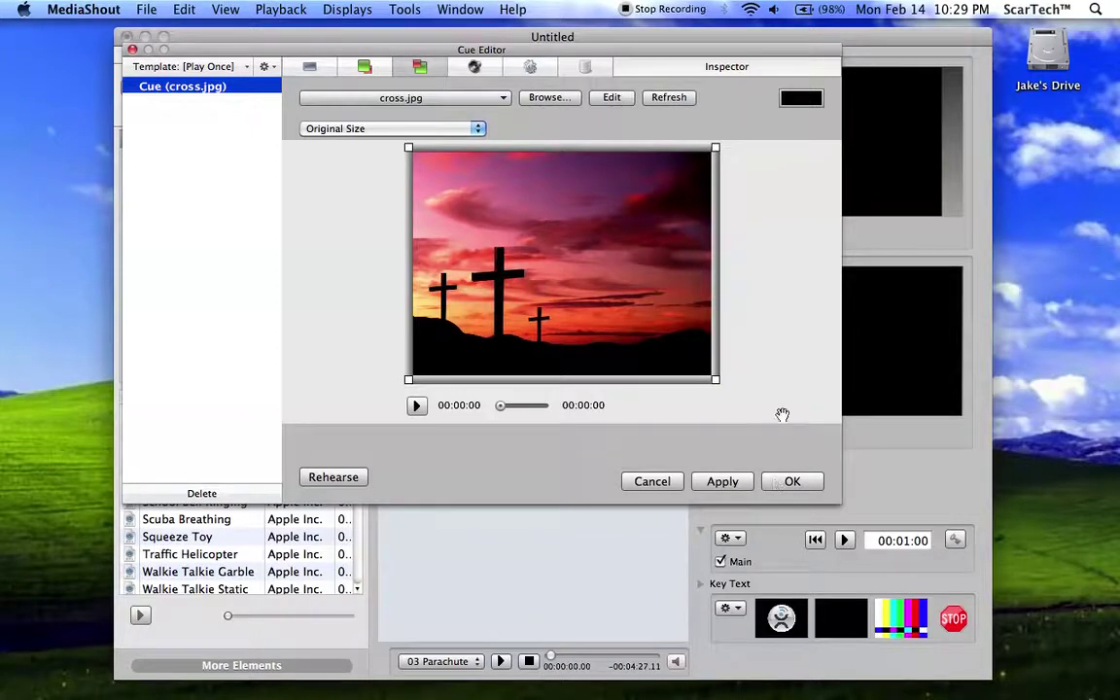
left_click(792, 481)
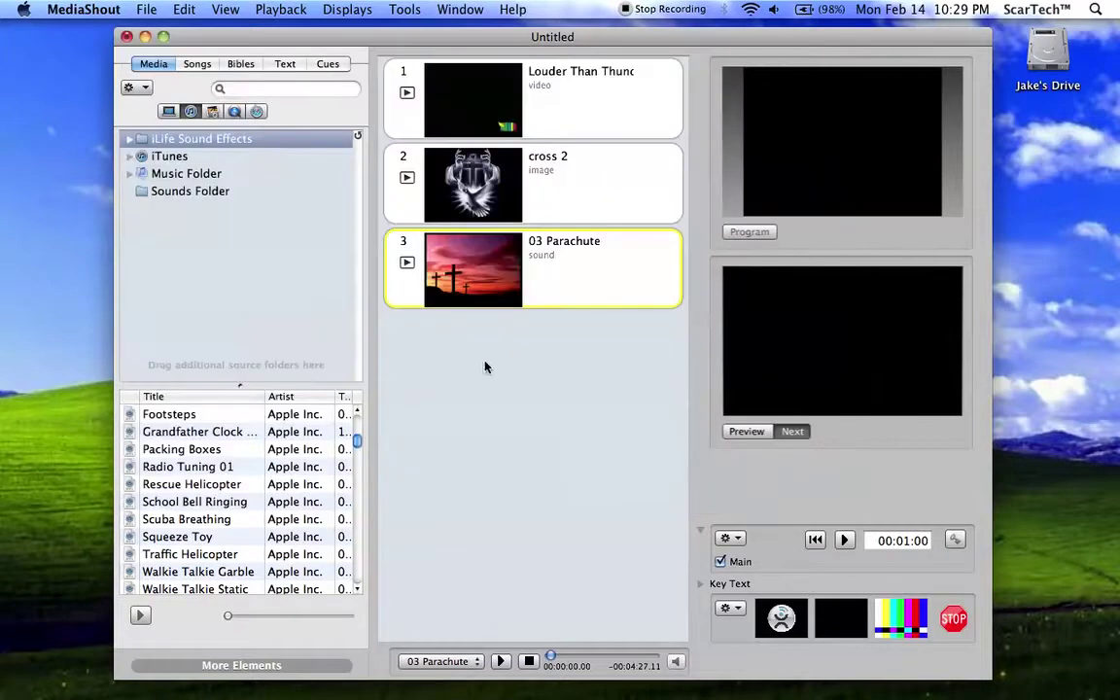
- Play the 03 Parachute cue to show its cross sunset background, then stop the song
left_click(407, 264)
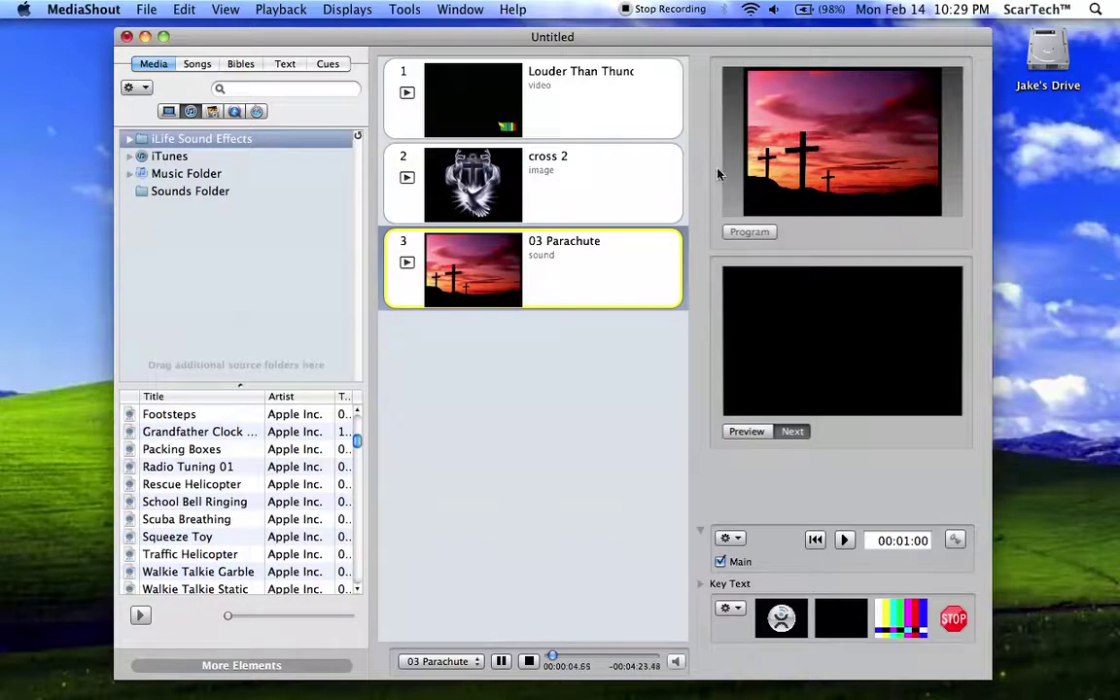
left_click(529, 661)
- Collapse, expand and collapse again the Countdown Clock section
left_click(700, 537)
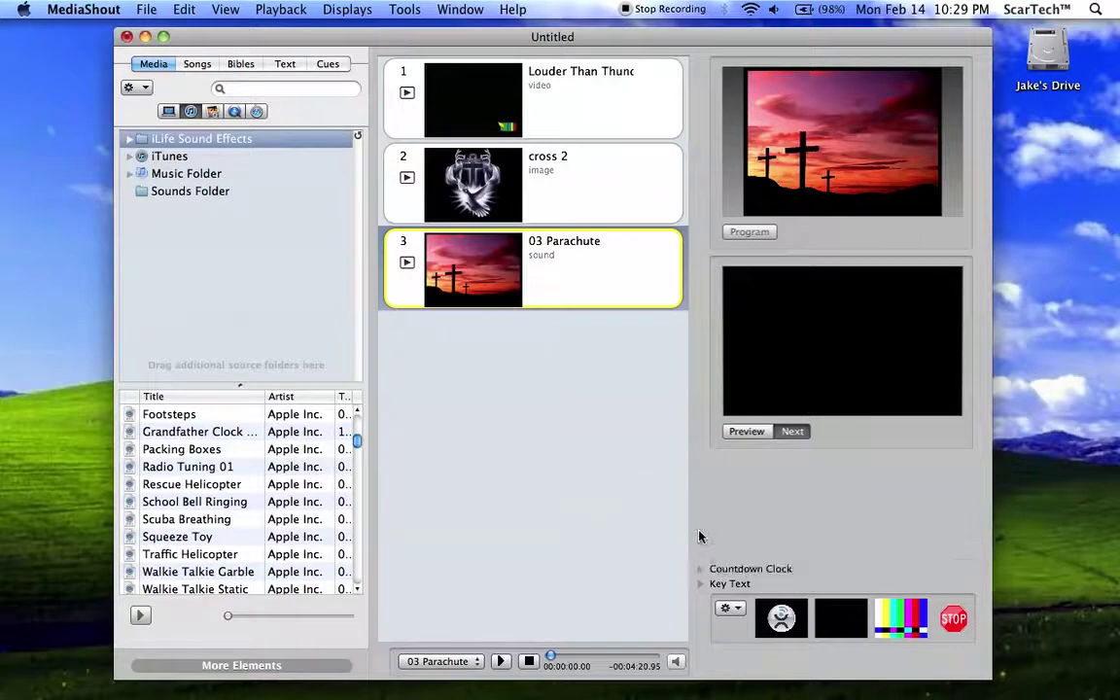
left_click(700, 570)
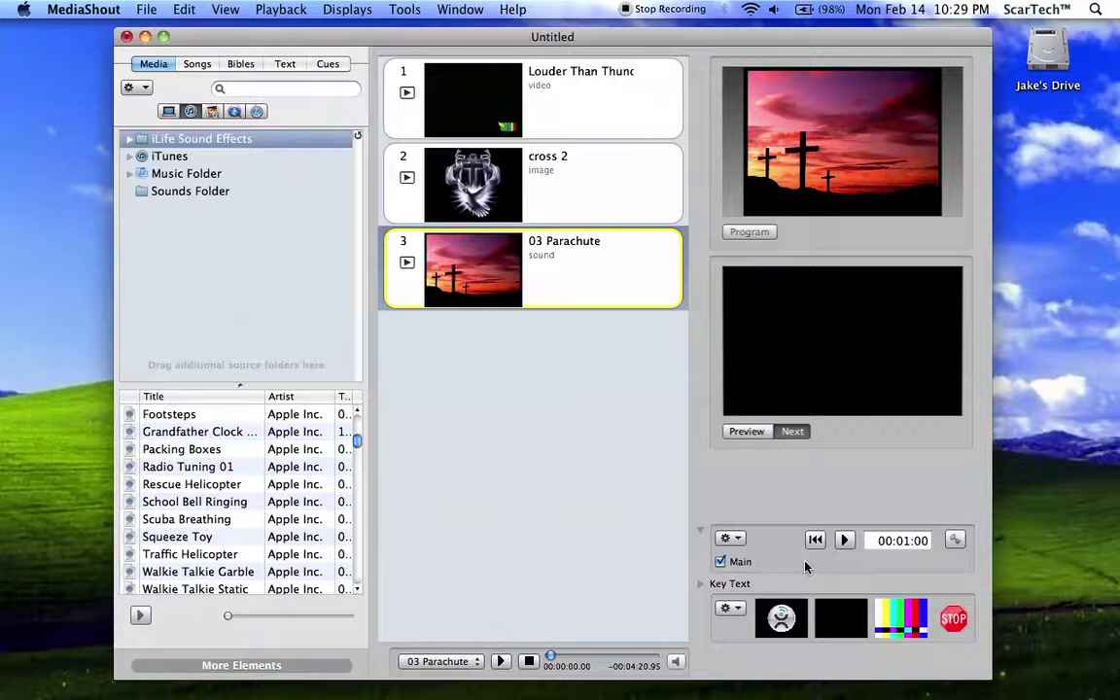
left_click(699, 536)
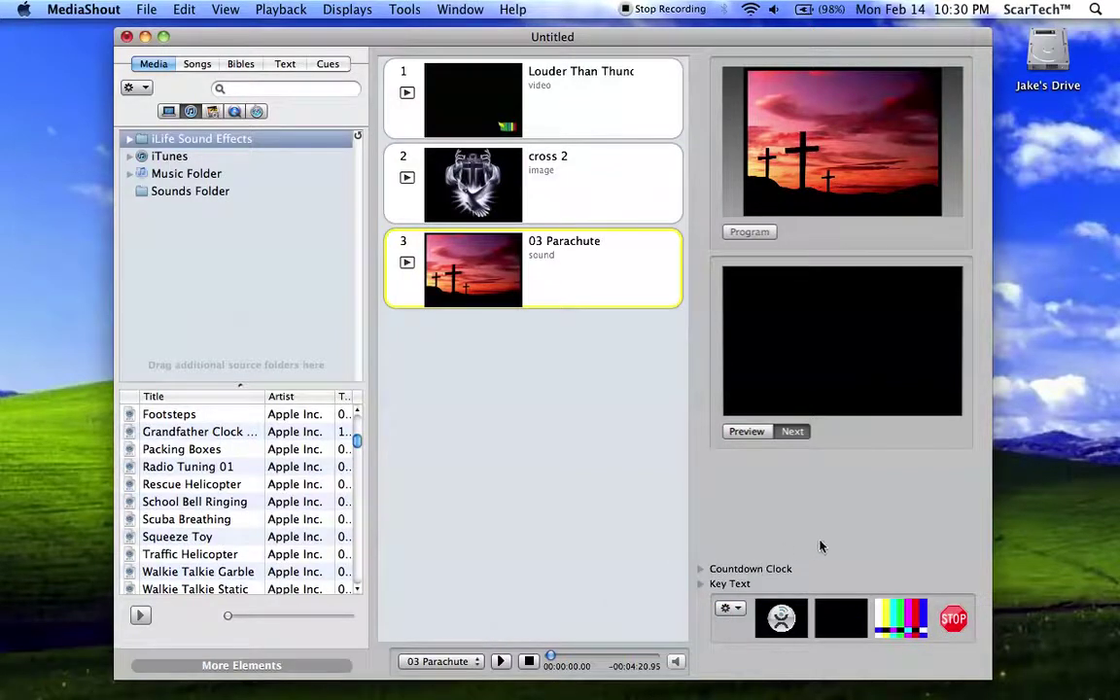
- Send the logo, black, then colour bars to Program, finishing with a fade to black
left_click(783, 619)
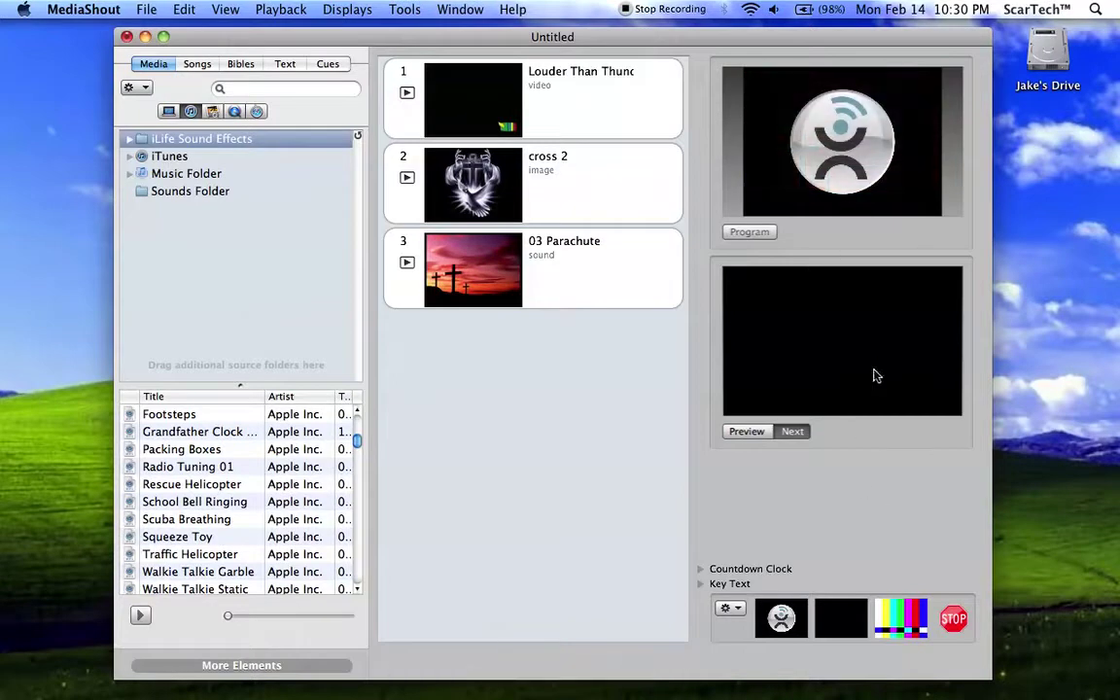
left_click(842, 627)
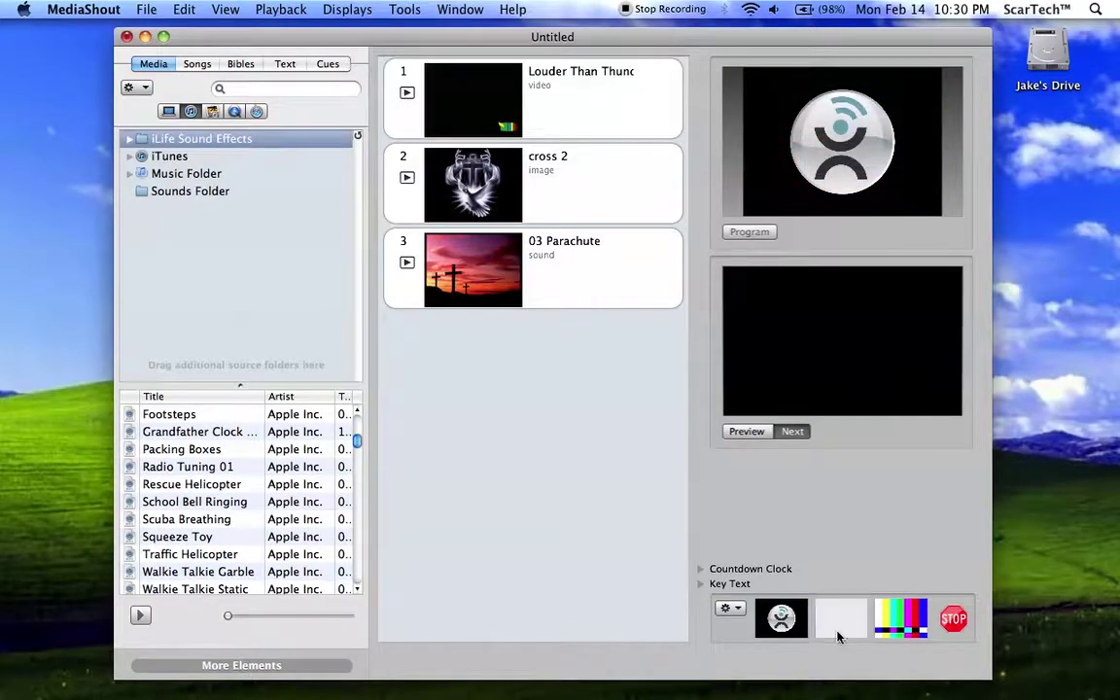
left_click(900, 625)
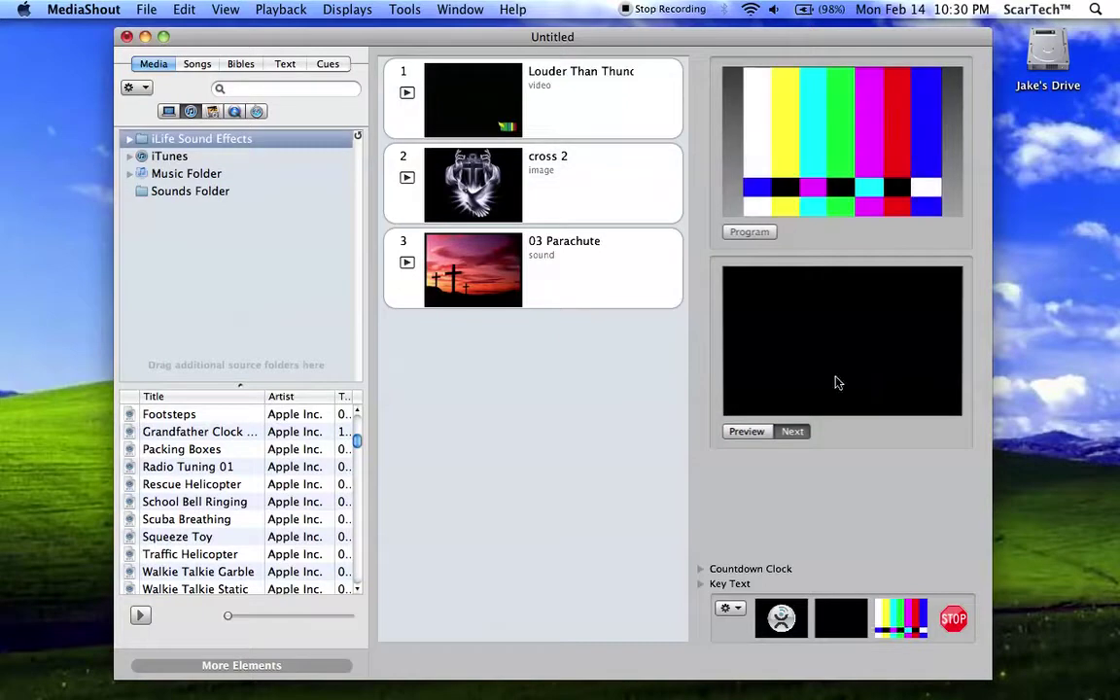
left_click(954, 620)
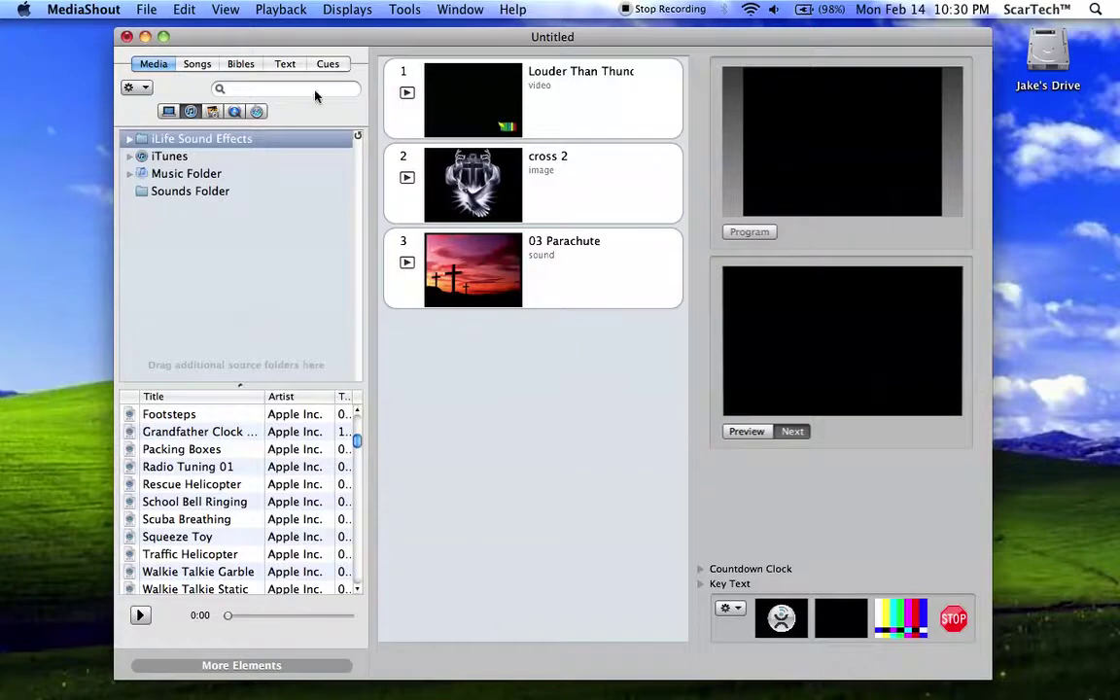
- Create a King James Genesis 4:5 verse slide from the Bibles panel
left_click(210, 68)
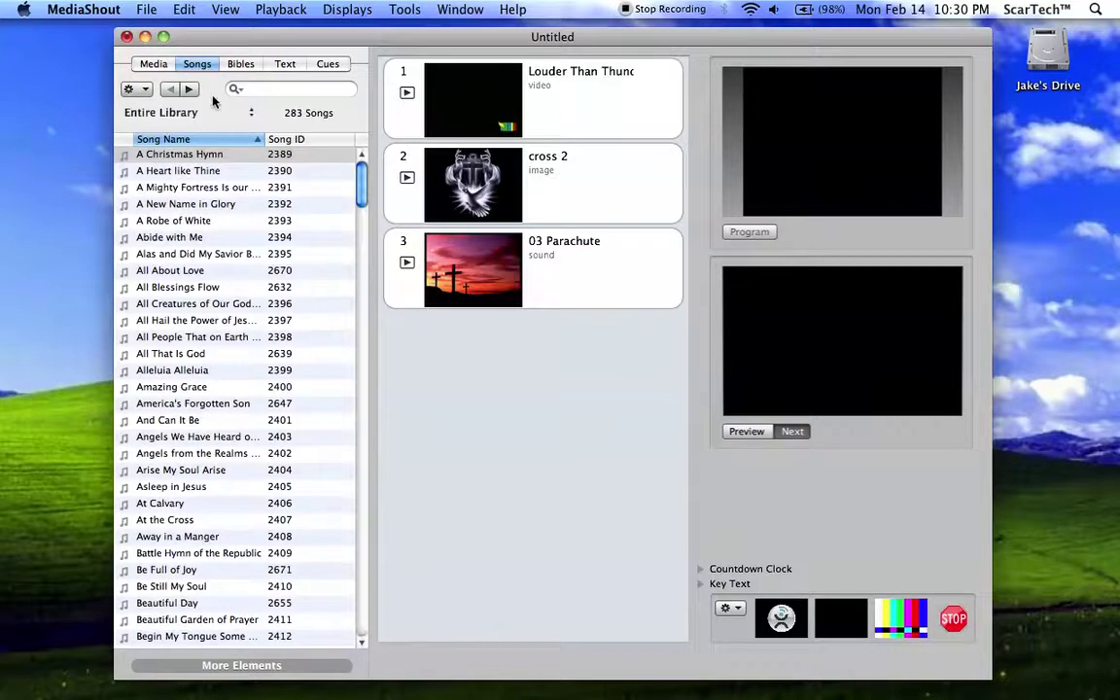
left_click(243, 66)
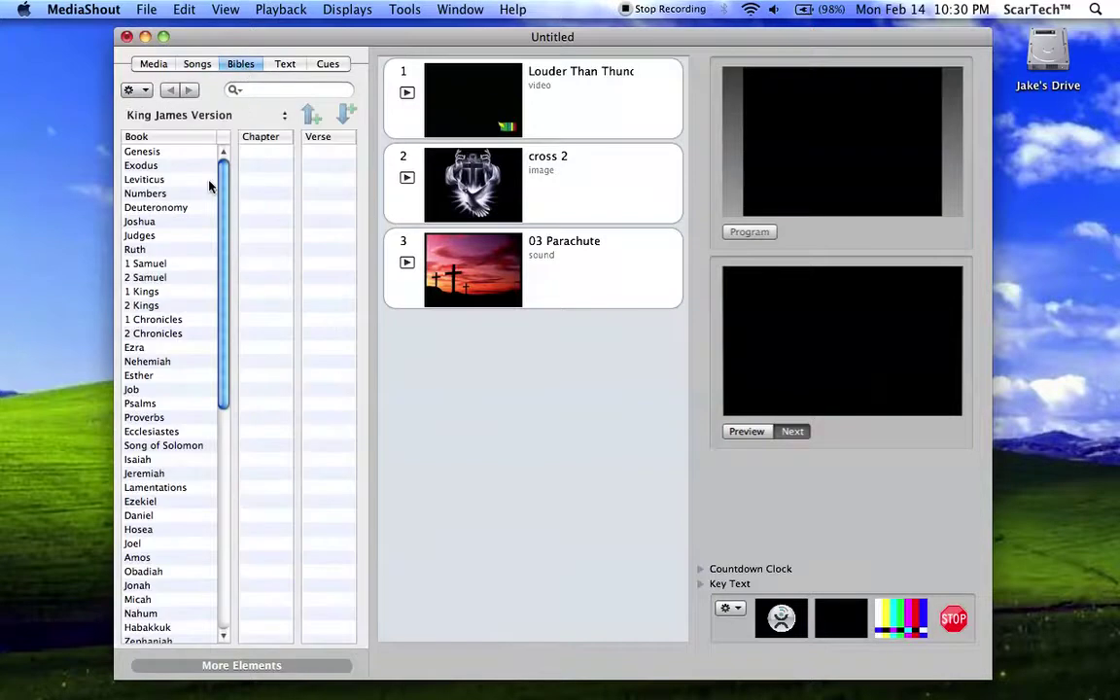
left_click(162, 154)
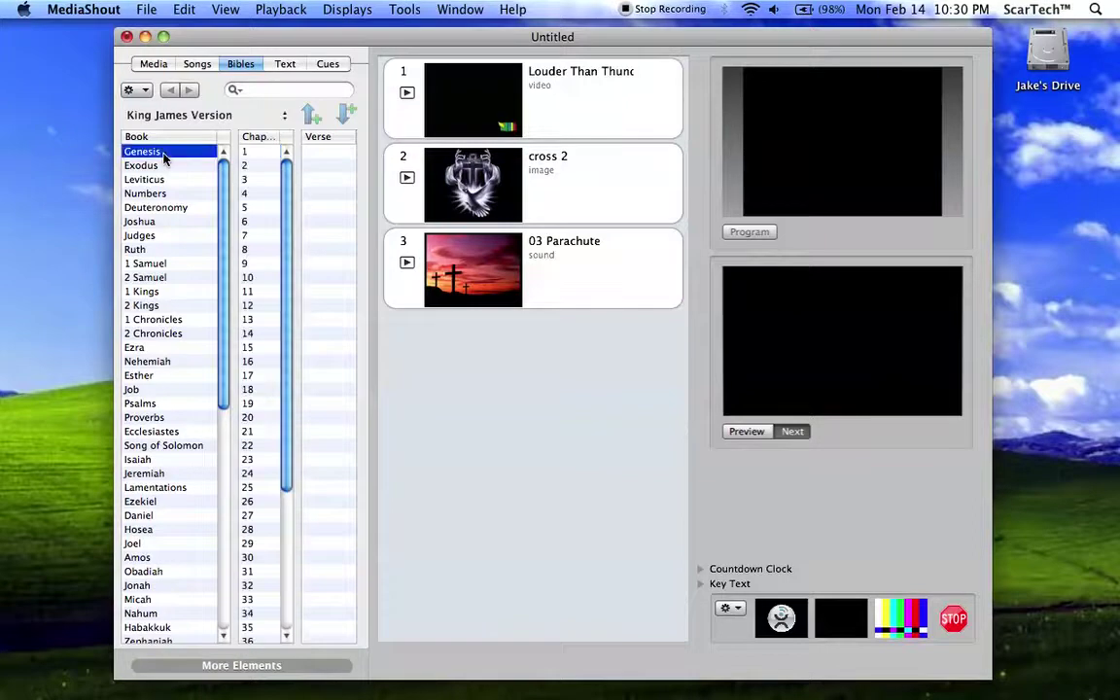
left_click(255, 194)
left_click(325, 208)
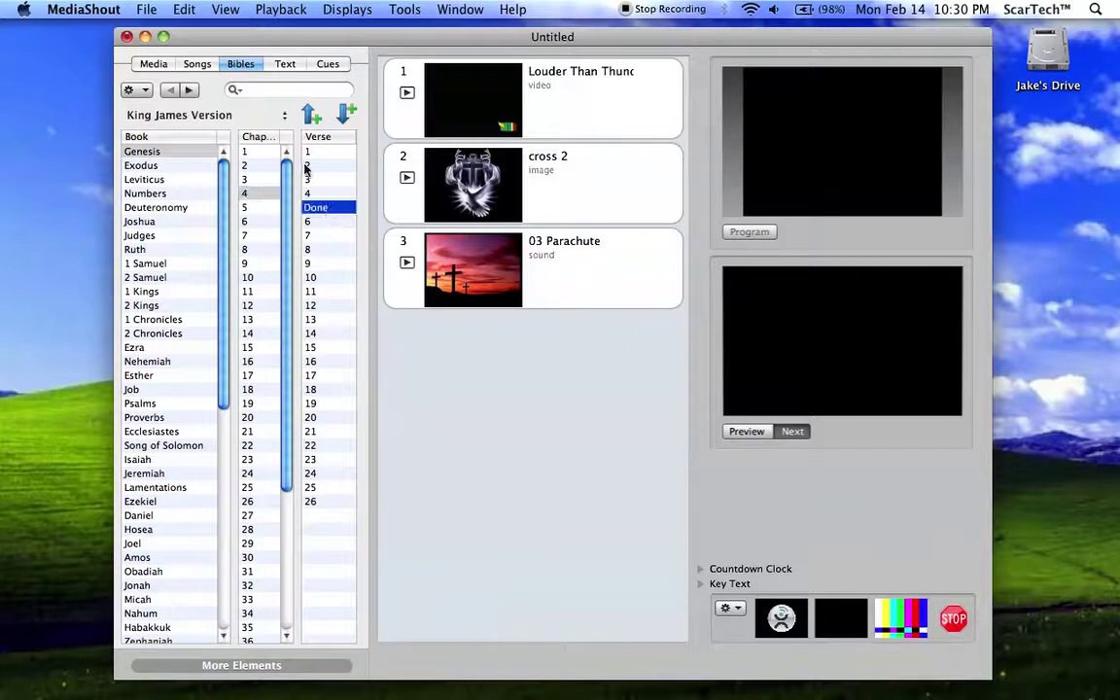
left_click(326, 208)
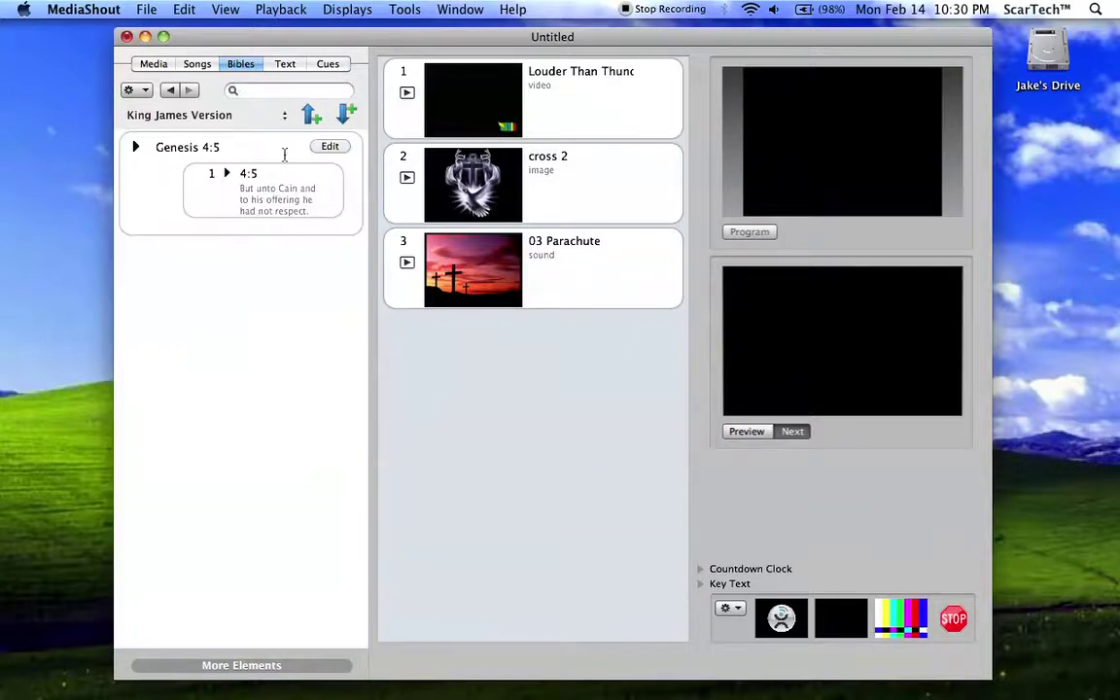
- Expand the Genesis 4:5 cue's slides, then return Program to the logo
left_click(221, 147)
left_click(135, 147)
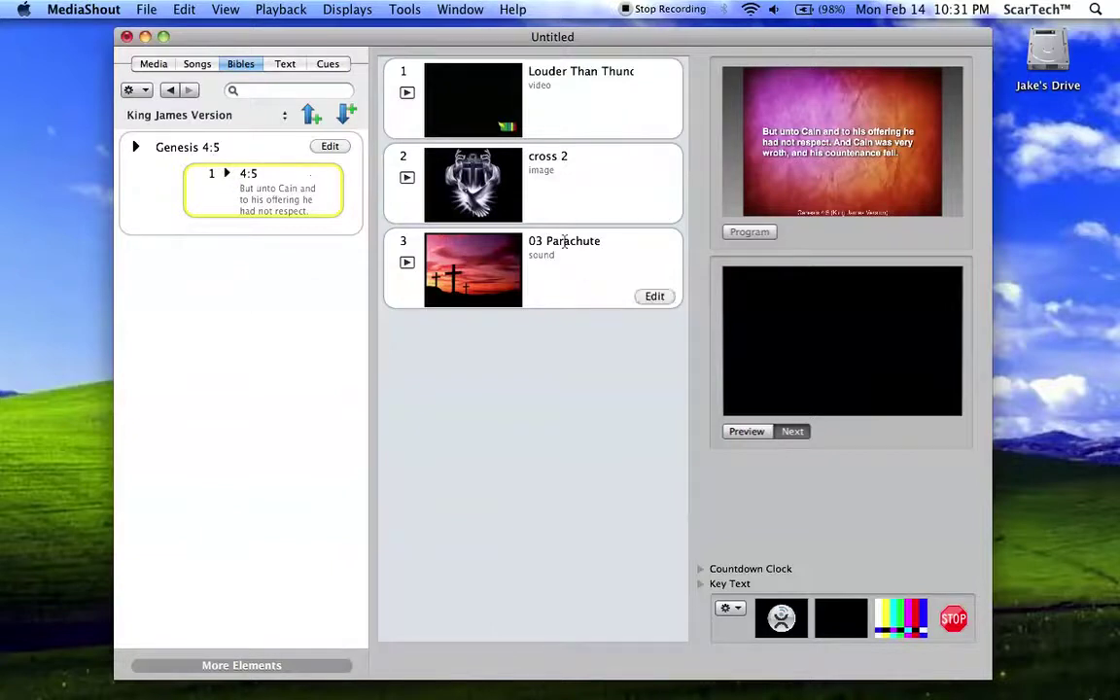
left_click(781, 619)
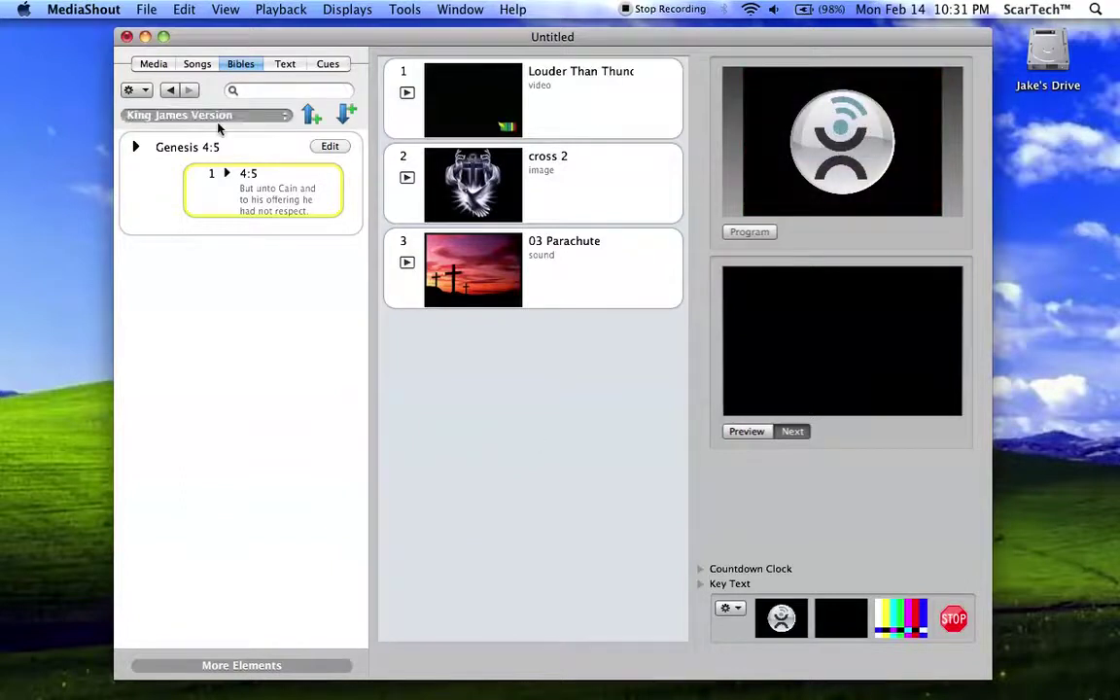
- Look over the Text, Cues and Media tabs, then close the Untitled presentation without saving
left_click(285, 65)
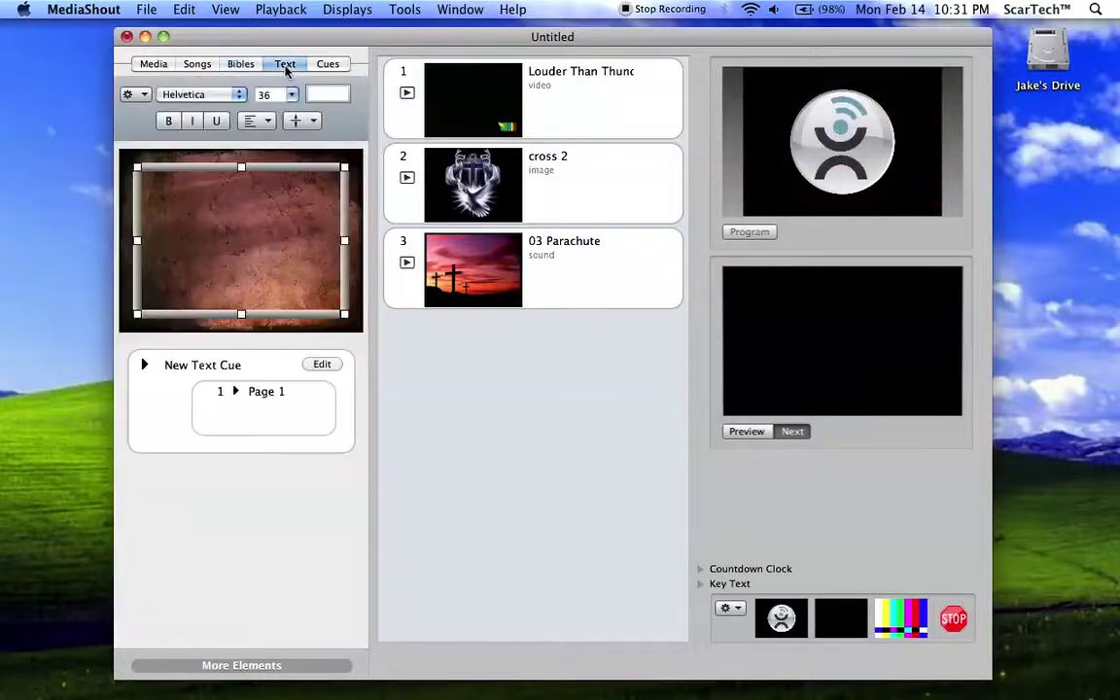
left_click(338, 65)
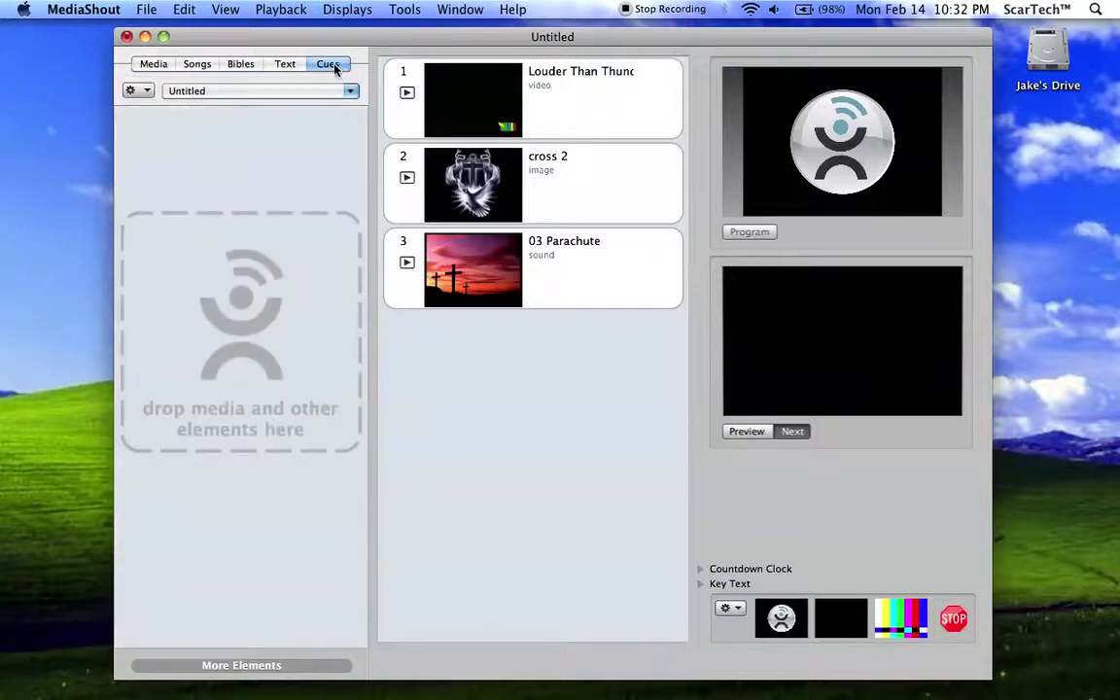
left_click(155, 64)
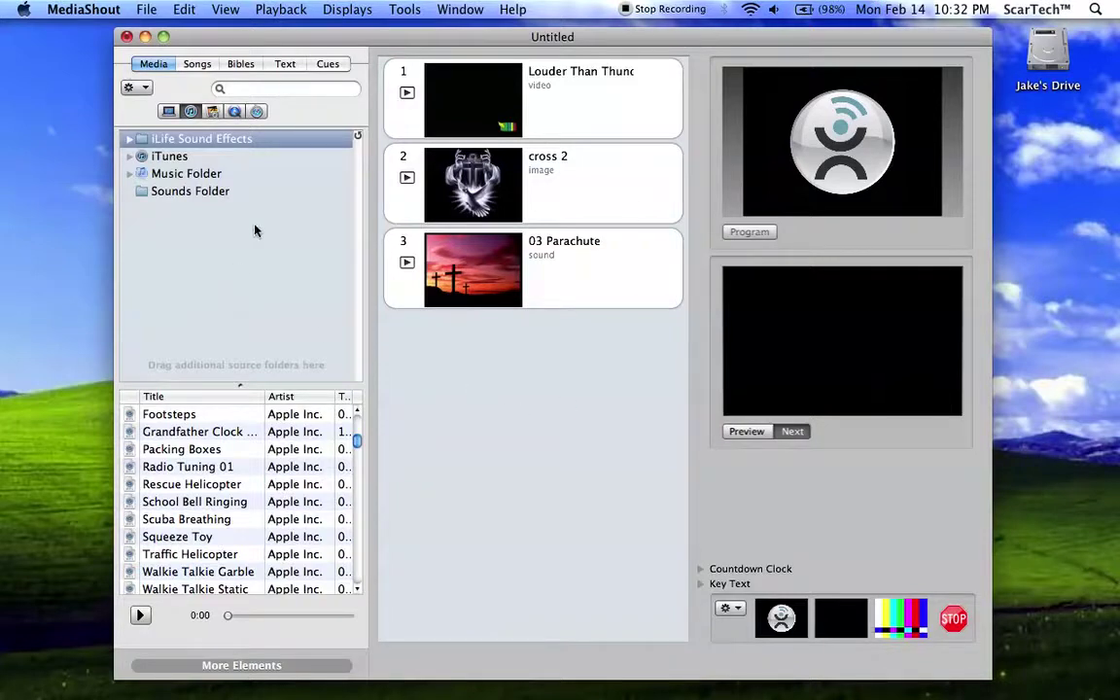
left_click(126, 36)
- Discard the unsaved changes, then launch the App Store from the Dock's Applications stack
left_click(494, 136)
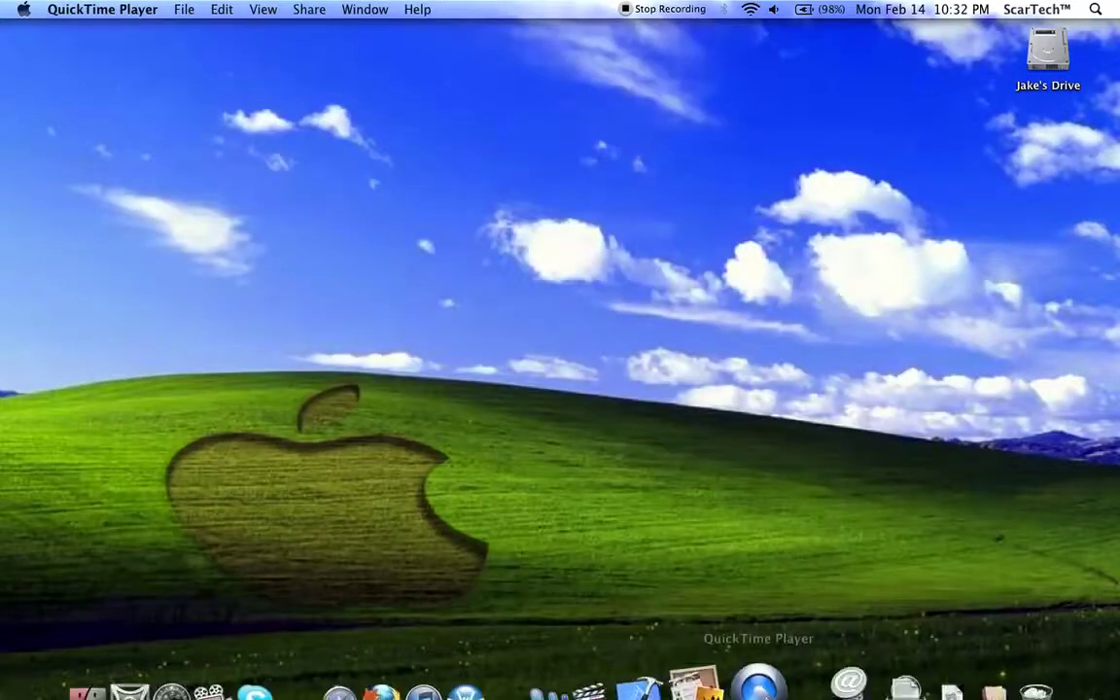
left_click(972, 644)
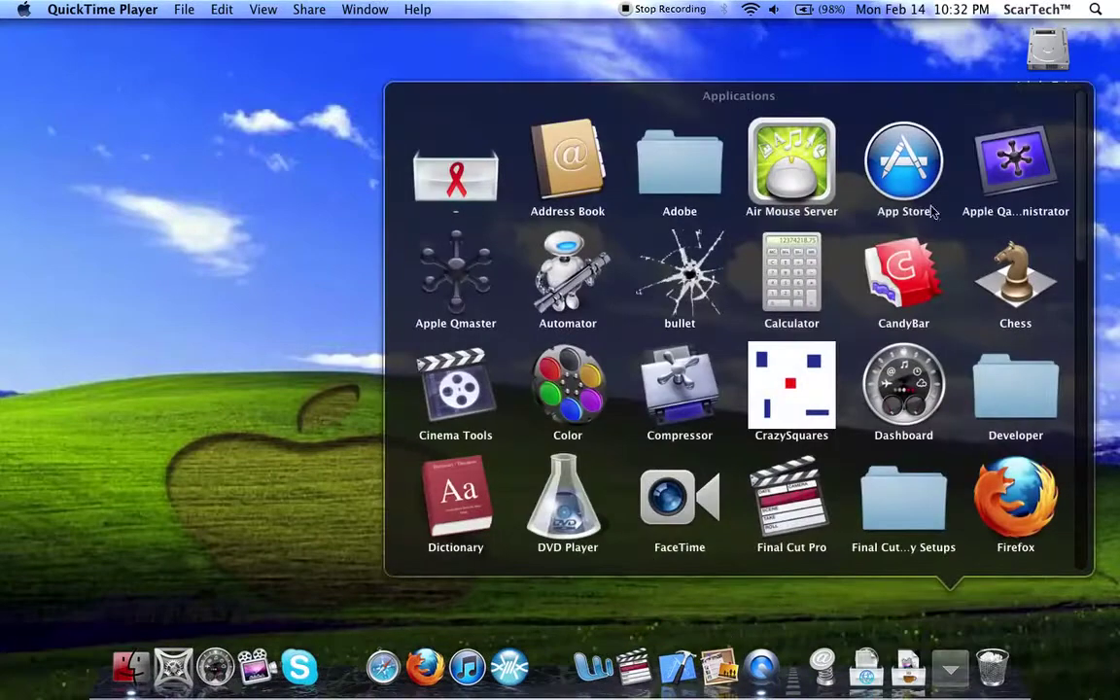
left_click(909, 175)
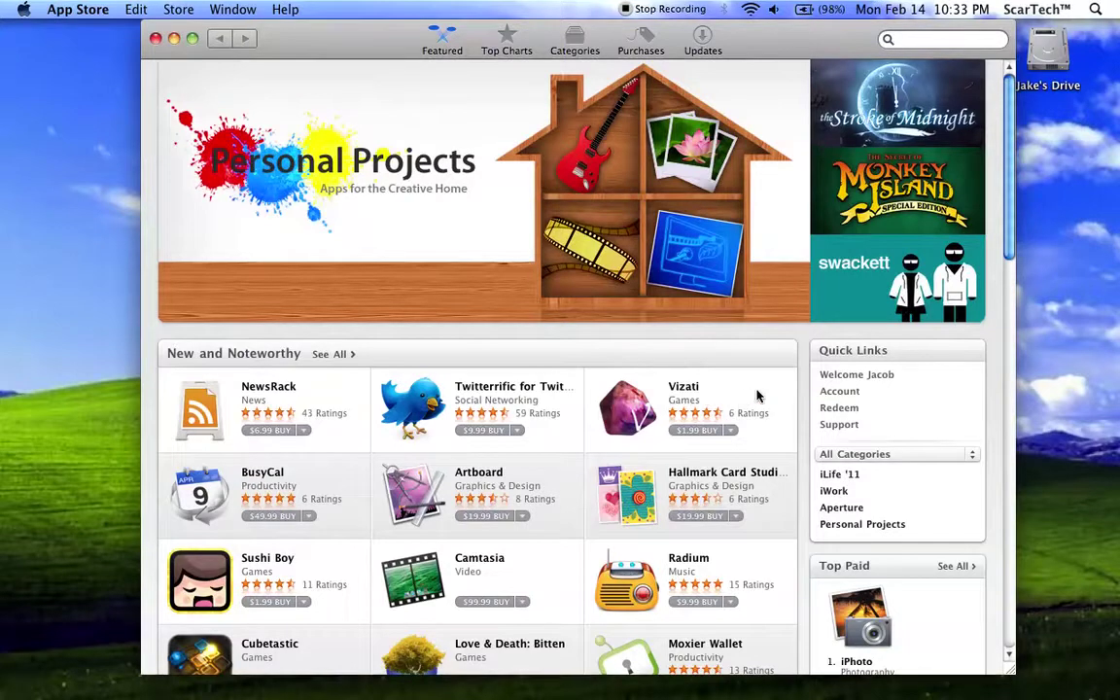
- Scroll through the Featured page's What's Hot, Staff Favorites and Top Free listings
scroll(758, 393, "down", 5)
scroll(757, 393, "up", 3)
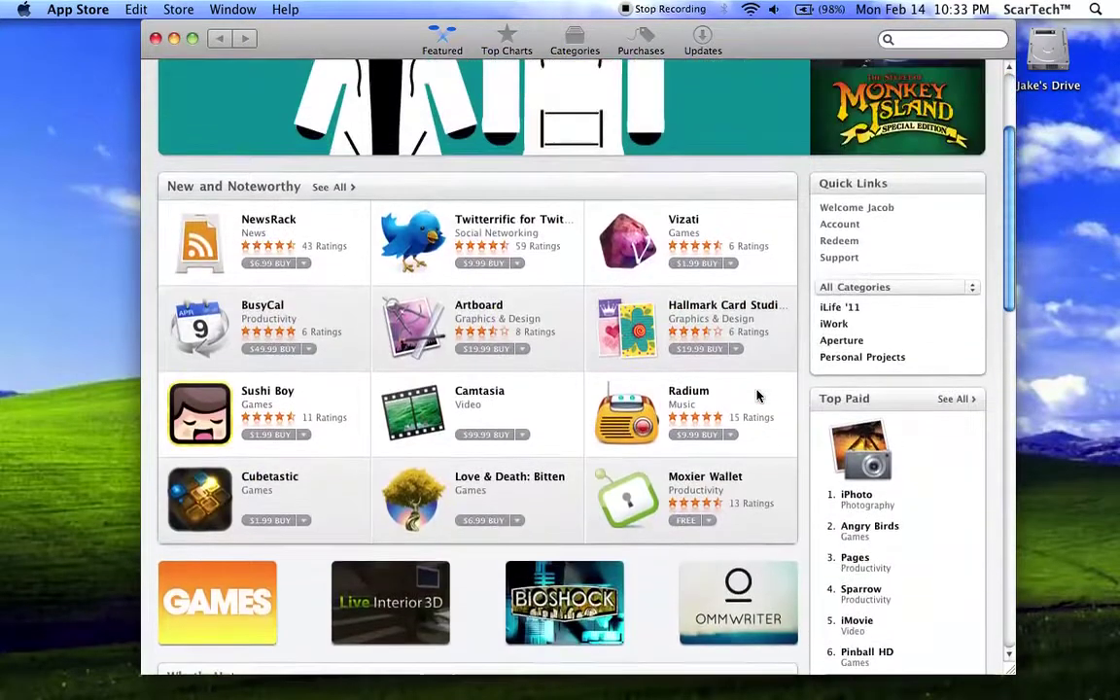
scroll(757, 394, "down", 5)
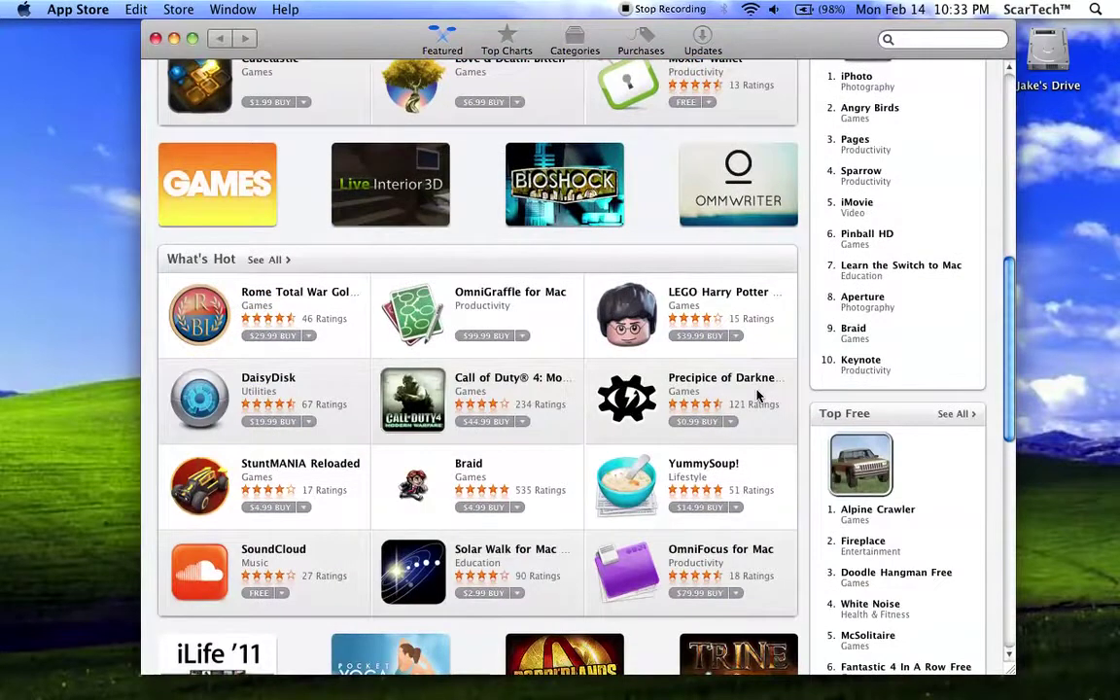
scroll(757, 394, "down", 5)
scroll(758, 394, "down", 3)
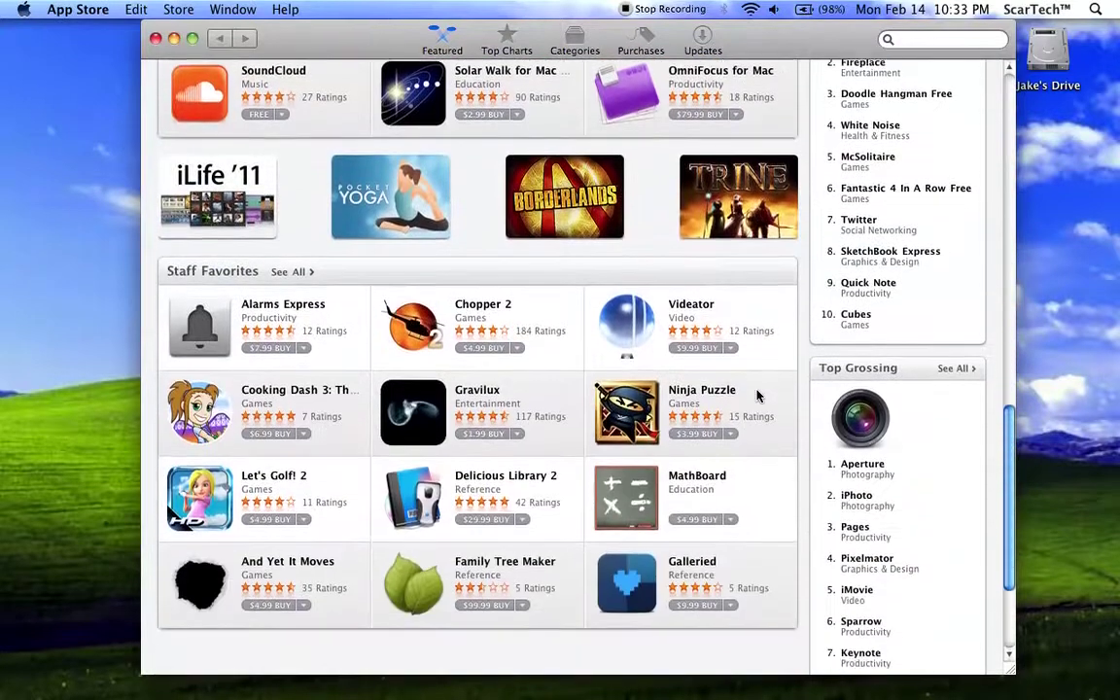
scroll(757, 393, "up", 10)
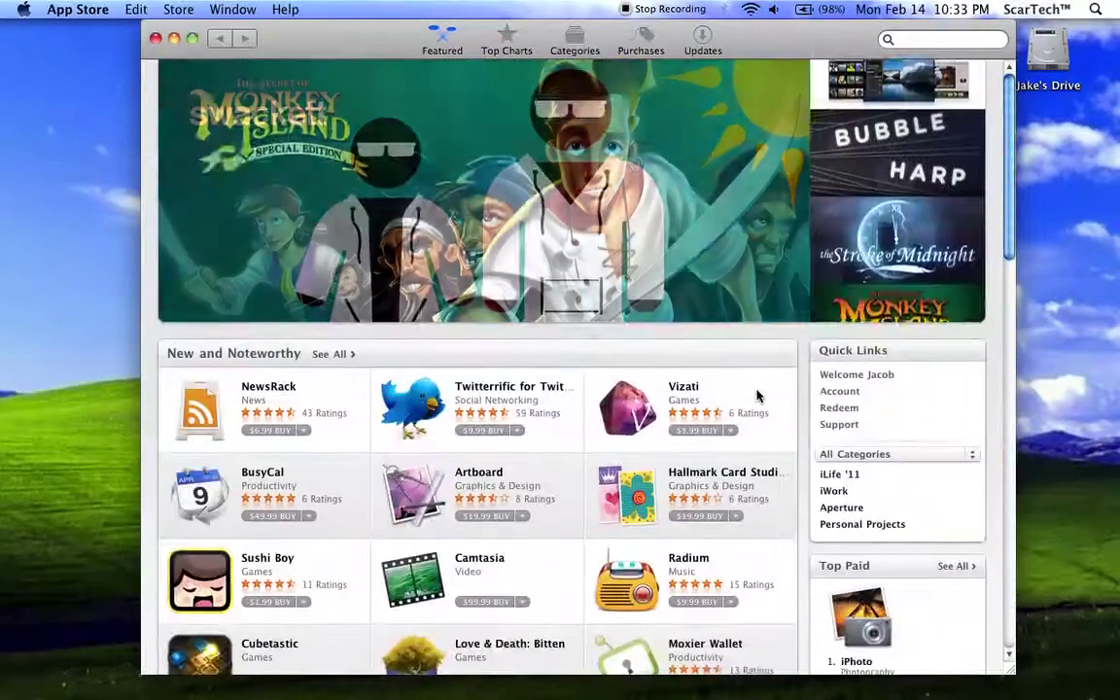
scroll(758, 394, "down", 2)
scroll(745, 320, "up", 1)
scroll(745, 318, "down", 2)
scroll(746, 319, "up", 1)
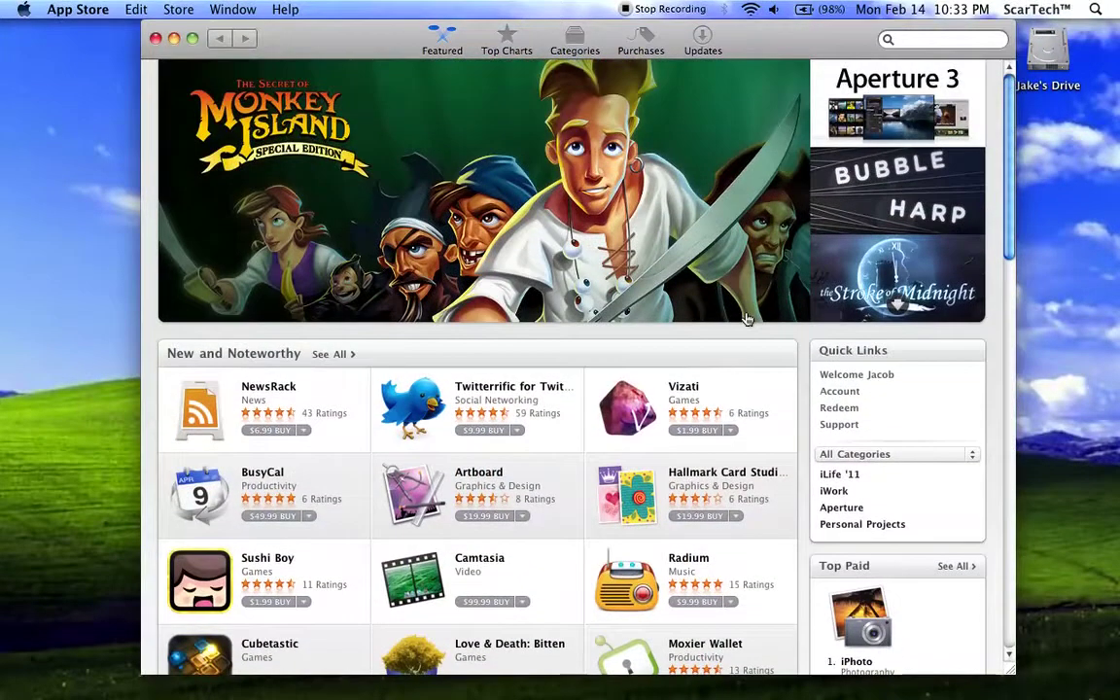
scroll(761, 468, "down", 1)
scroll(761, 469, "down", 10)
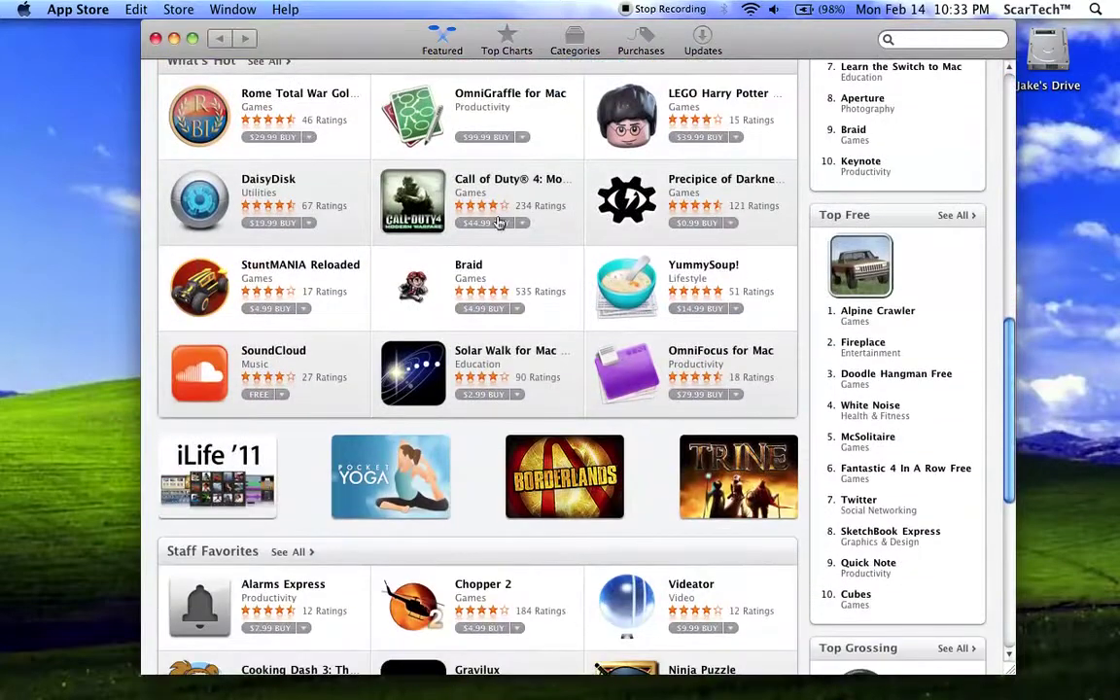
- Open the DaisyDisk app page, then view Top Charts, Categories, Purchases and Updates
left_click(268, 180)
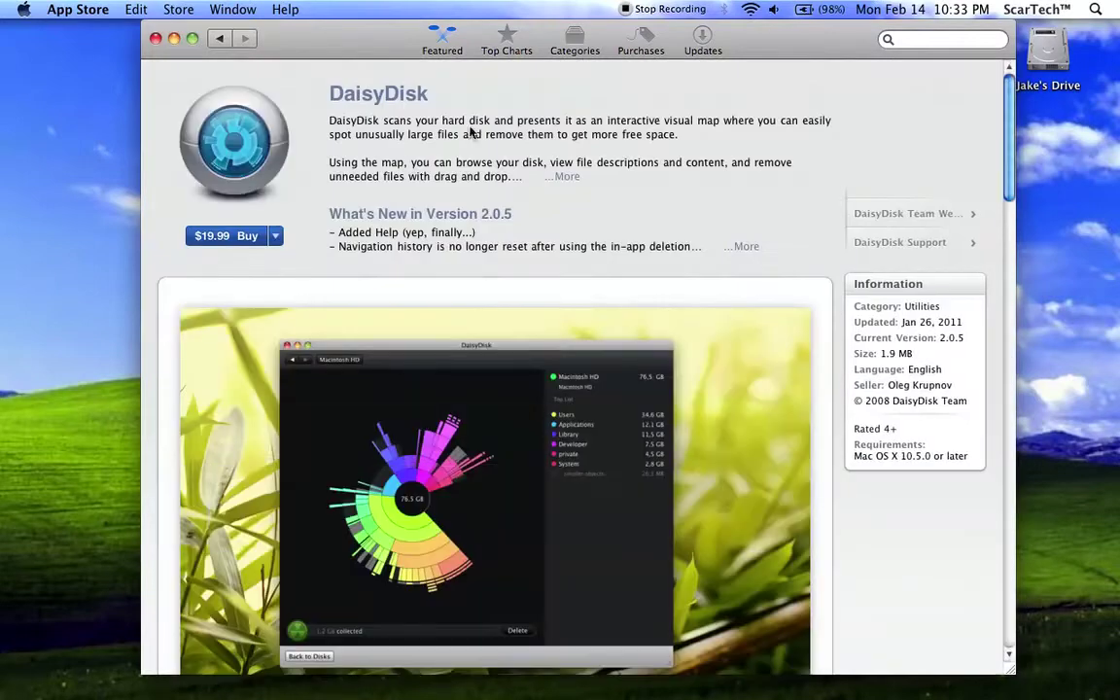
left_click(517, 56)
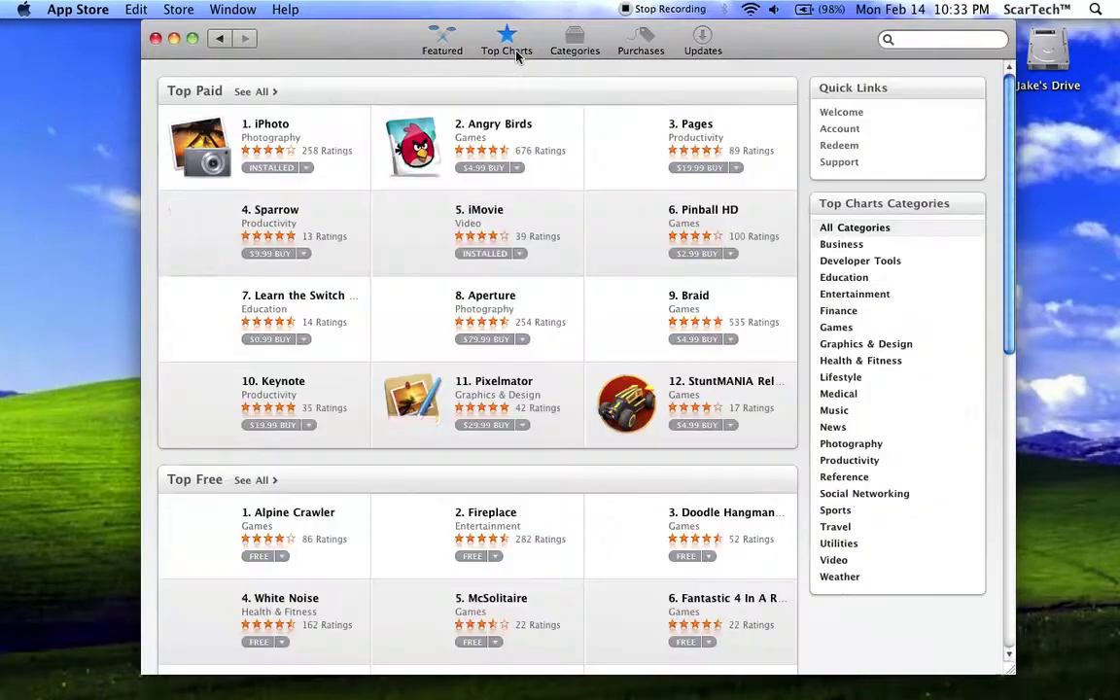
left_click(586, 49)
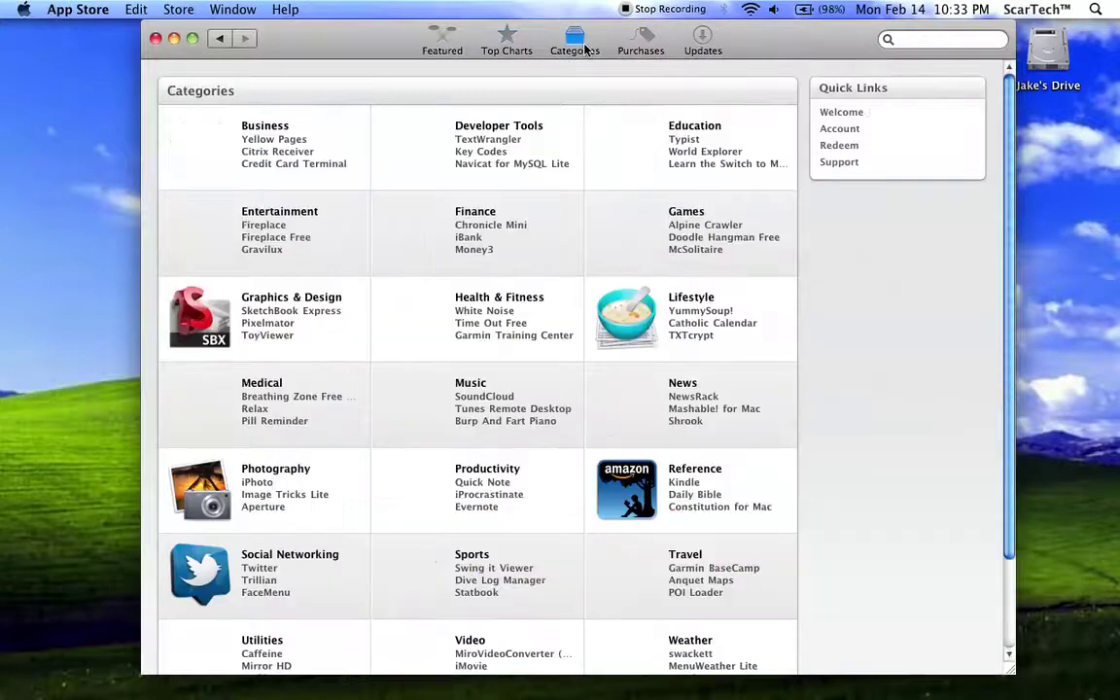
left_click(644, 47)
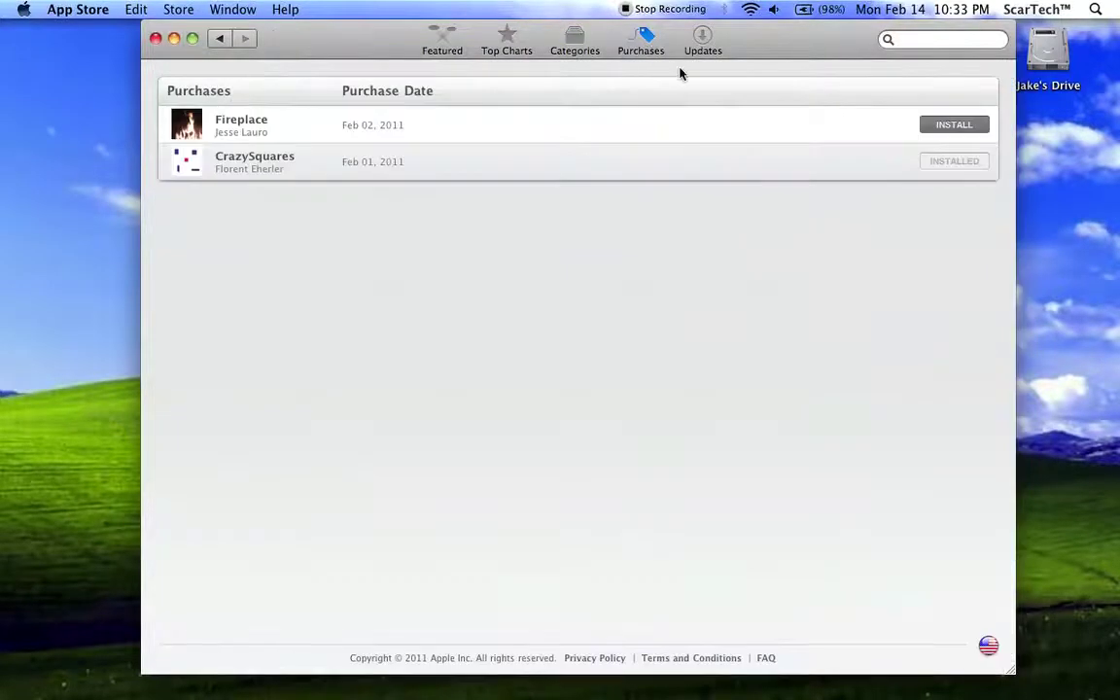
left_click(698, 36)
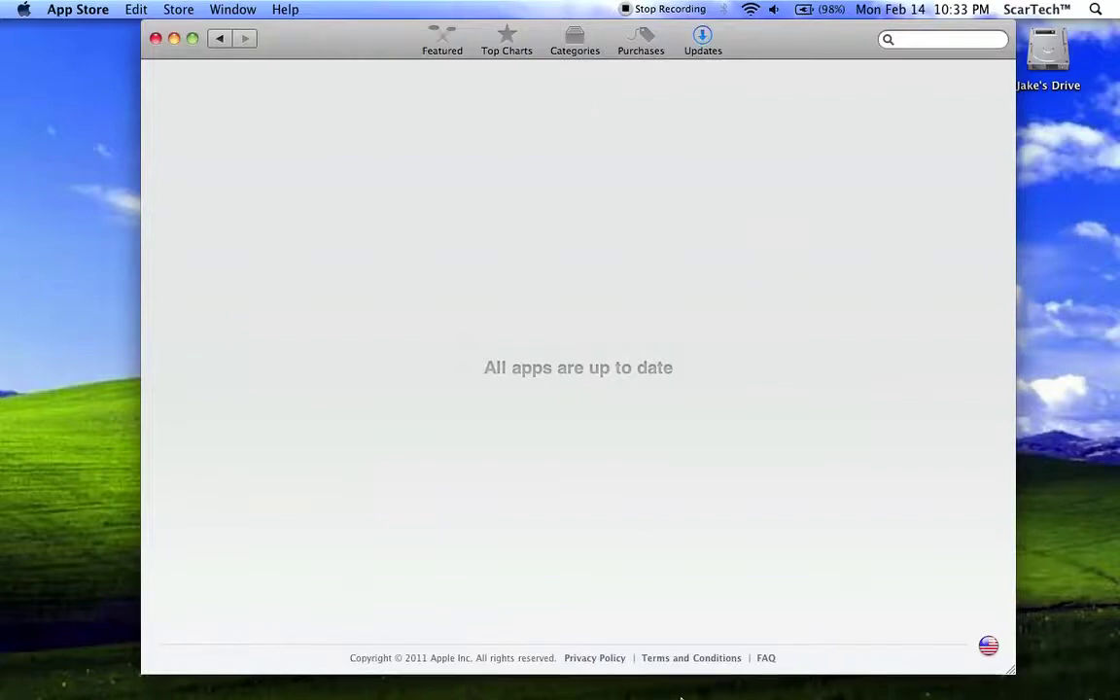
- Return to Featured, browse Categories again, and quit the App Store with Cmd+Q
left_click(436, 36)
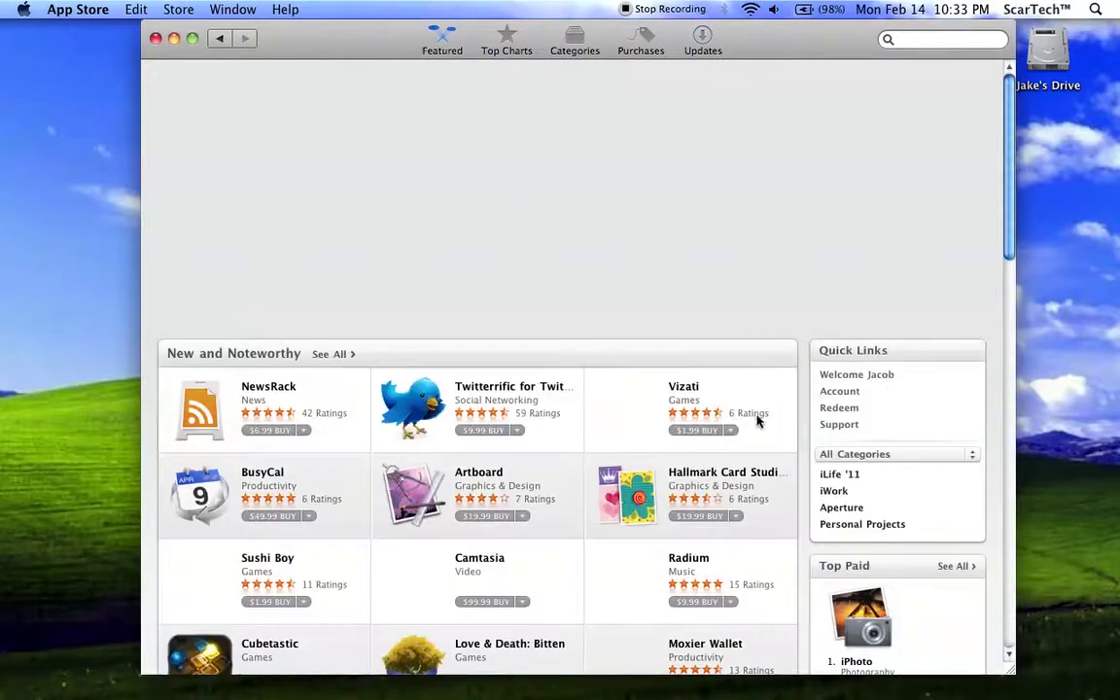
left_click(564, 41)
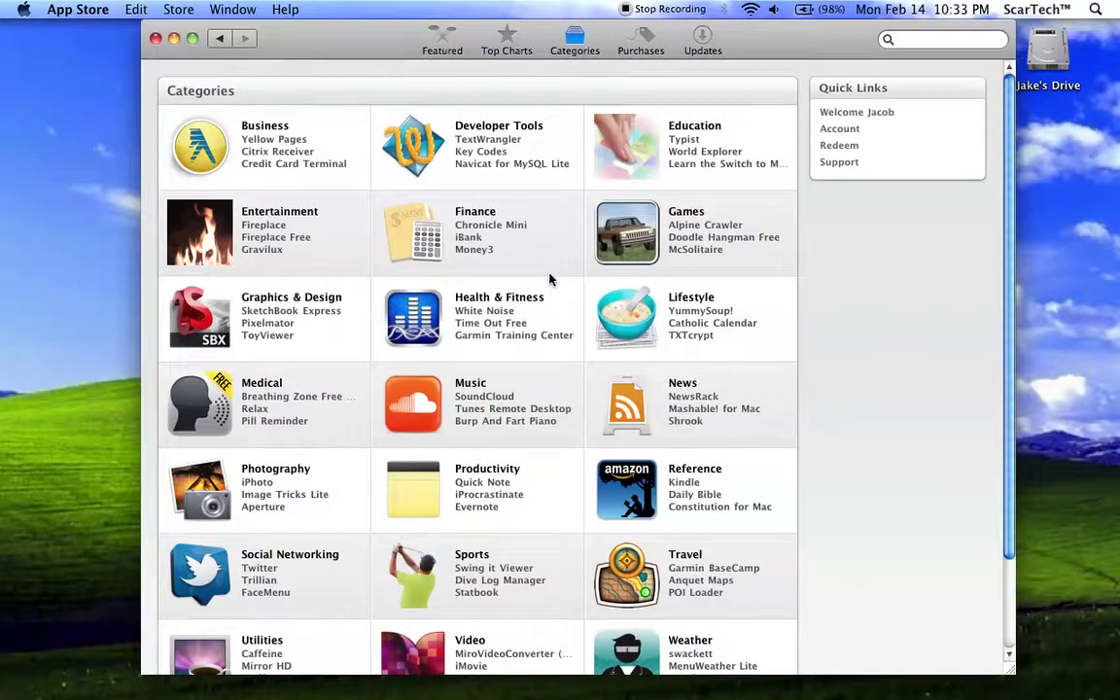
scroll(549, 281, "down", 3)
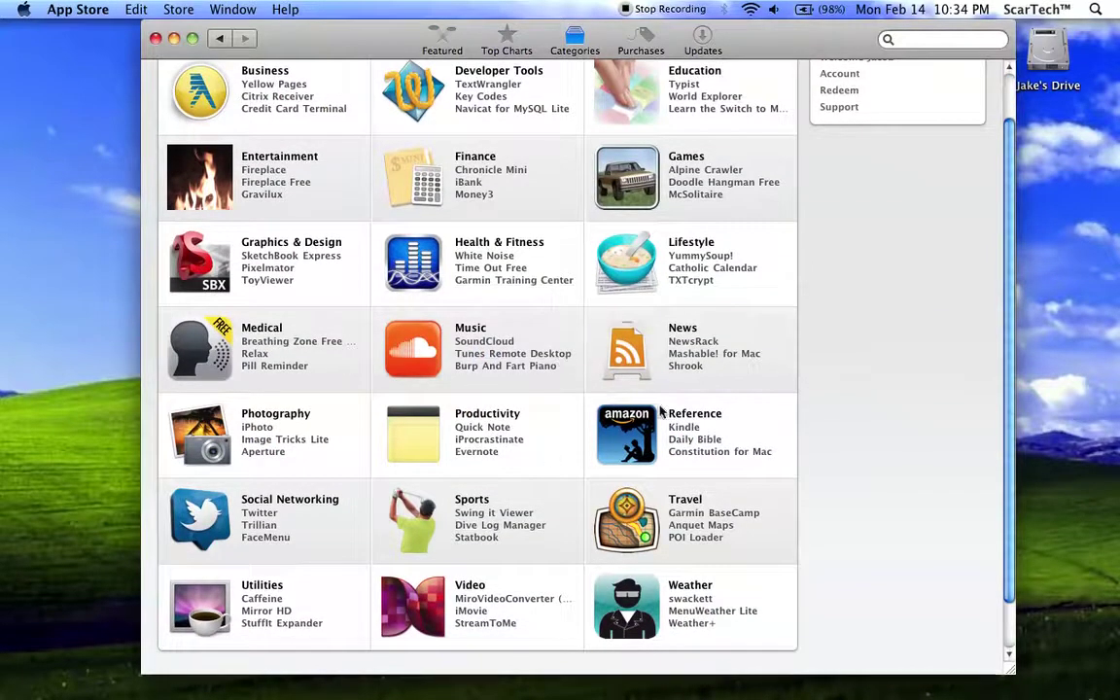
scroll(512, 425, "up", 3)
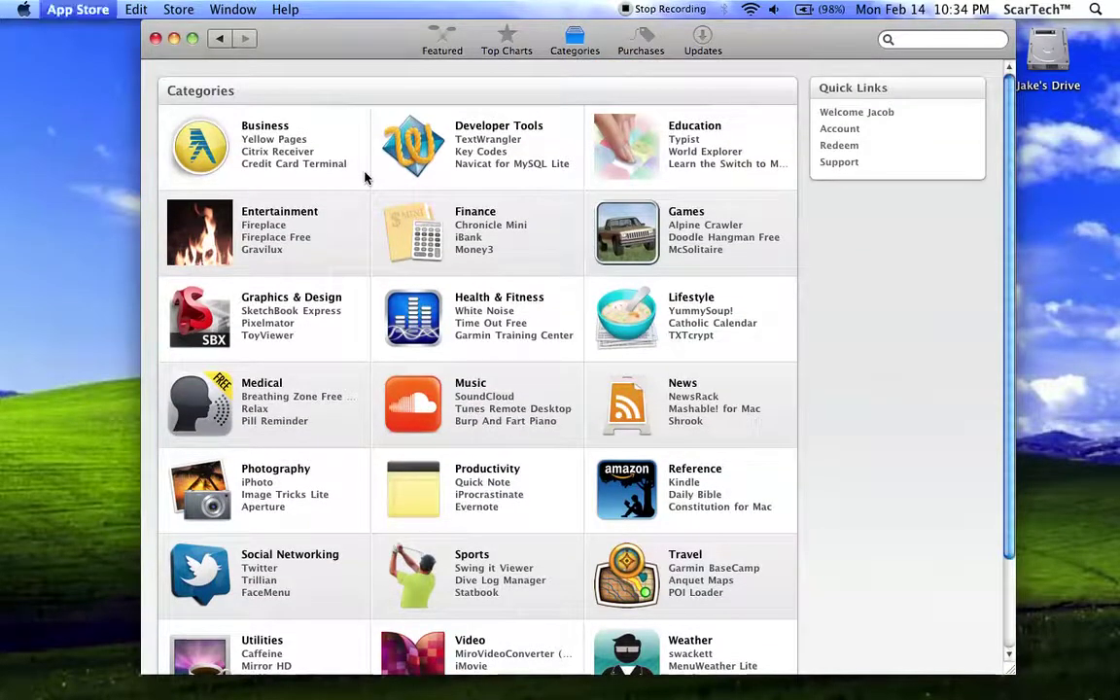
key("super+q")
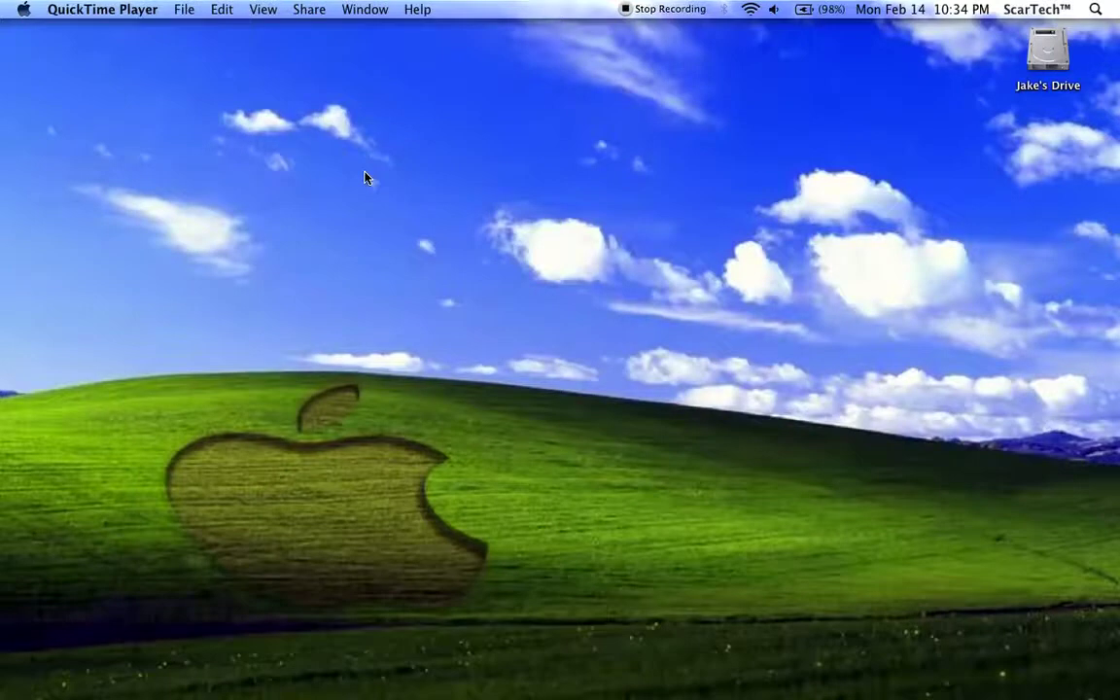